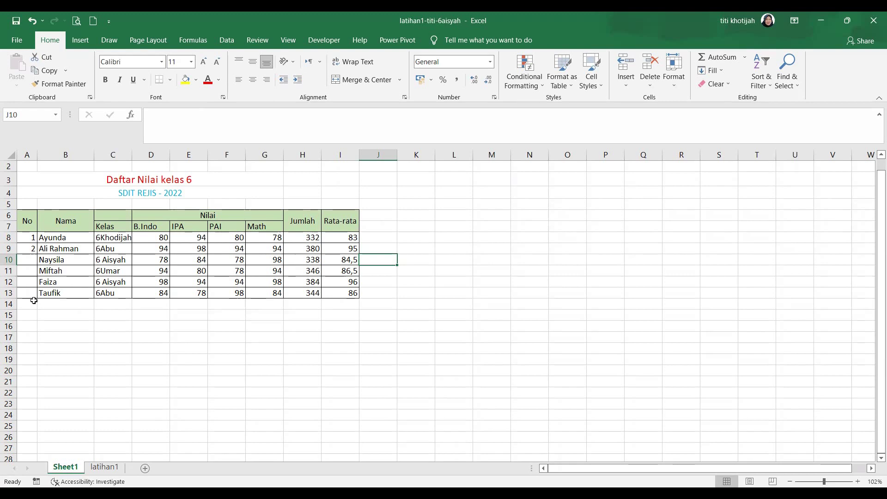
# - Enter the labels "Nilai Maksimum" in A14 and "Nilai Minimum" in A15 below the grade table
pyautogui.click(31, 307)
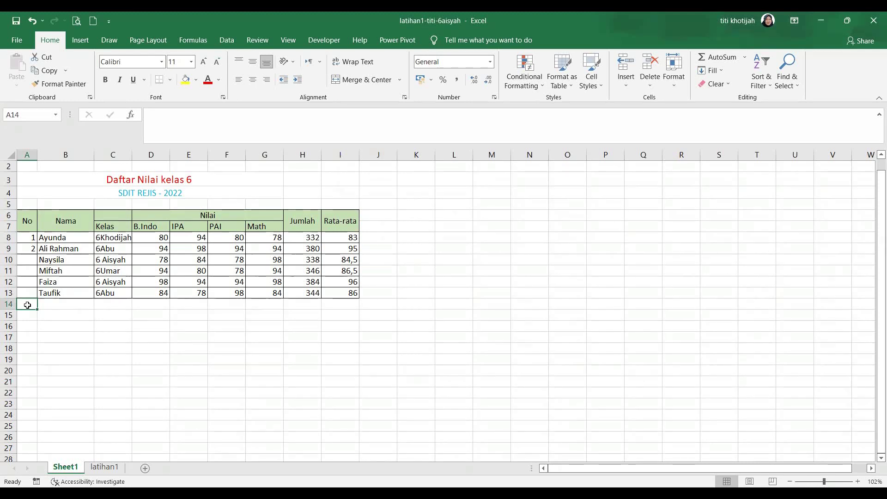
pyautogui.write('Nilai')
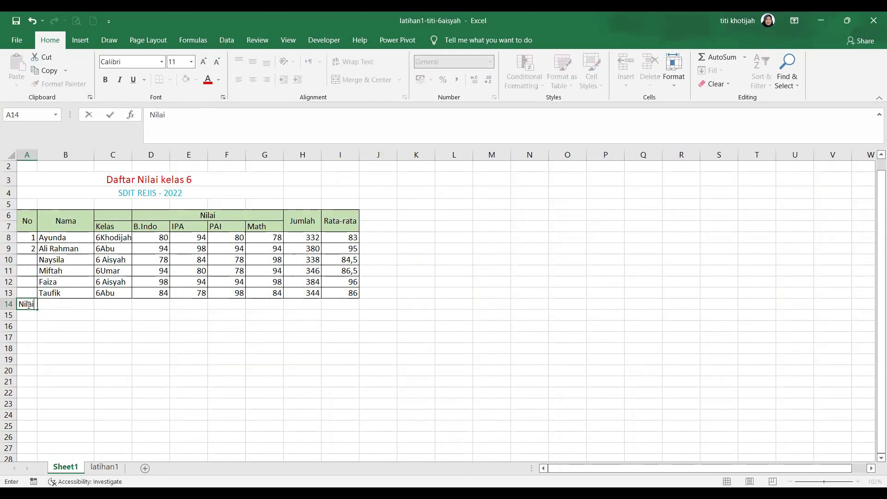
pyautogui.write(' Maksimum')
pyautogui.press('Return')
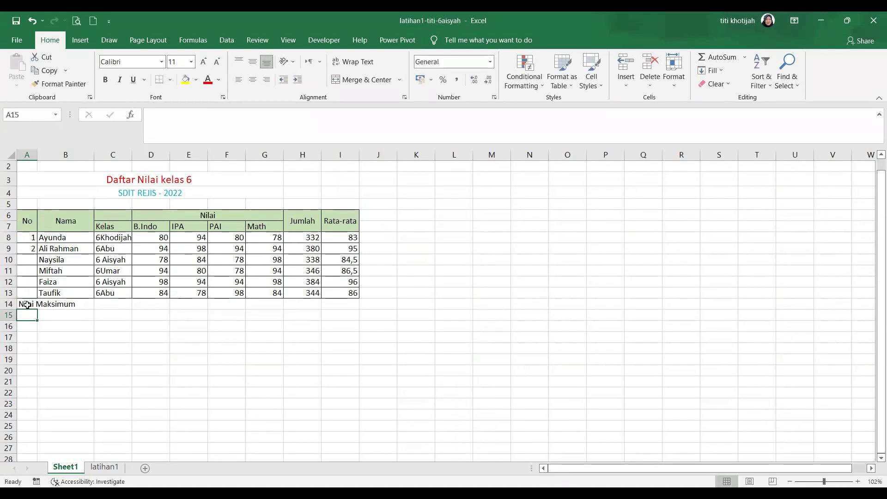
pyautogui.write('Nilai ')
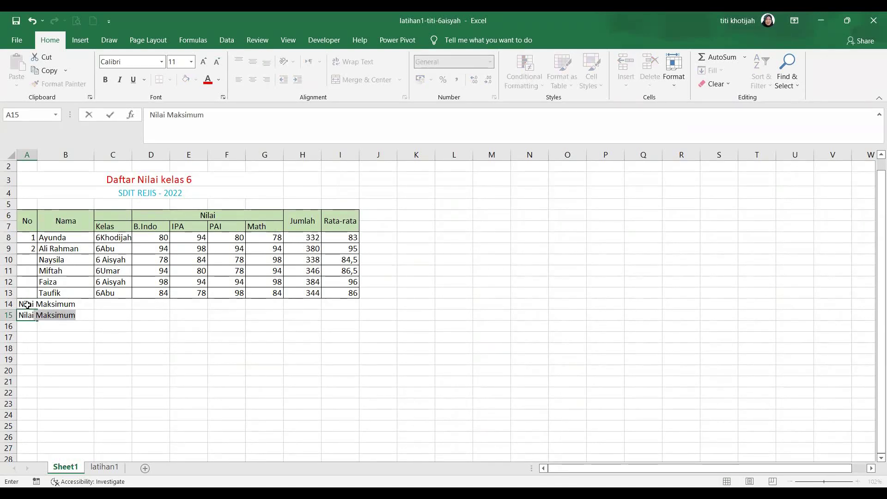
pyautogui.write('Minimum')
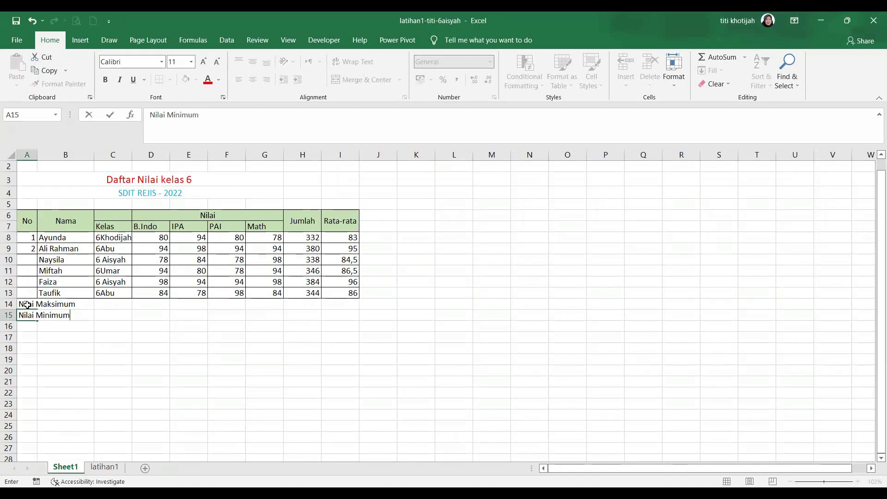
pyautogui.click(114, 347)
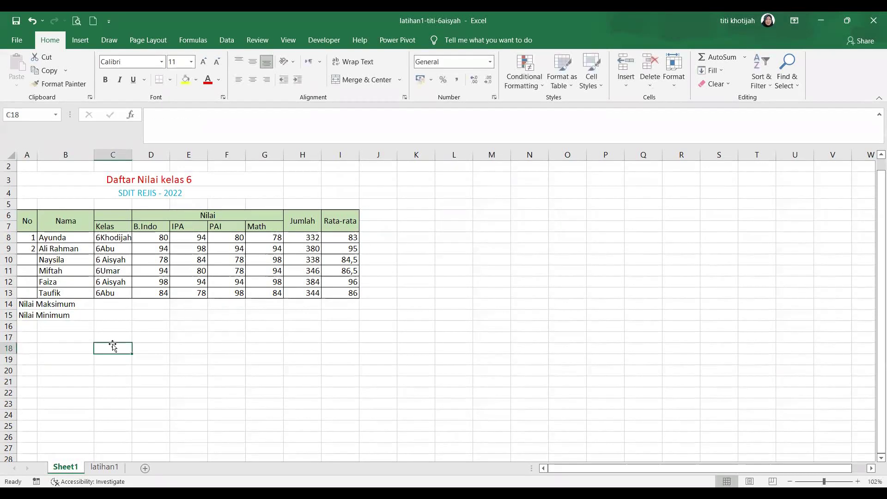
# - Merge and center the Nilai Maksimum label across A14:C14 and the Nilai Minimum label across A15:C15
pyautogui.click(26, 304)
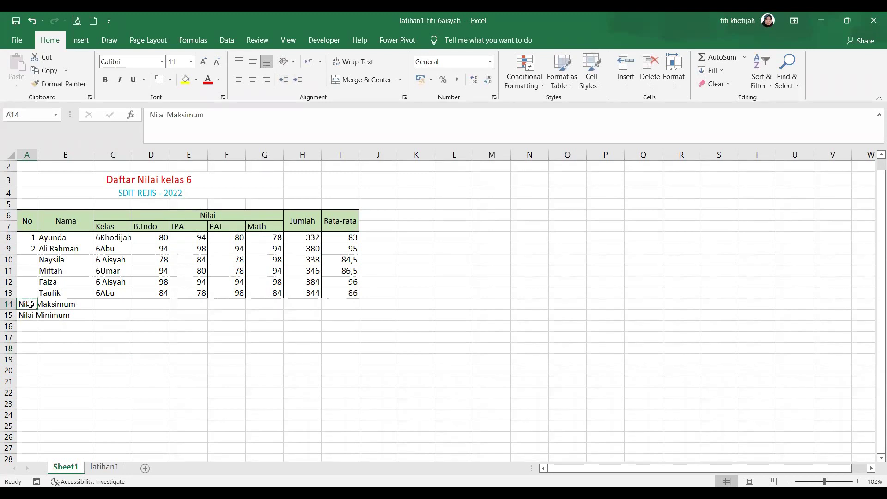
pyautogui.moveTo(30, 305); pyautogui.dragTo(125, 304)
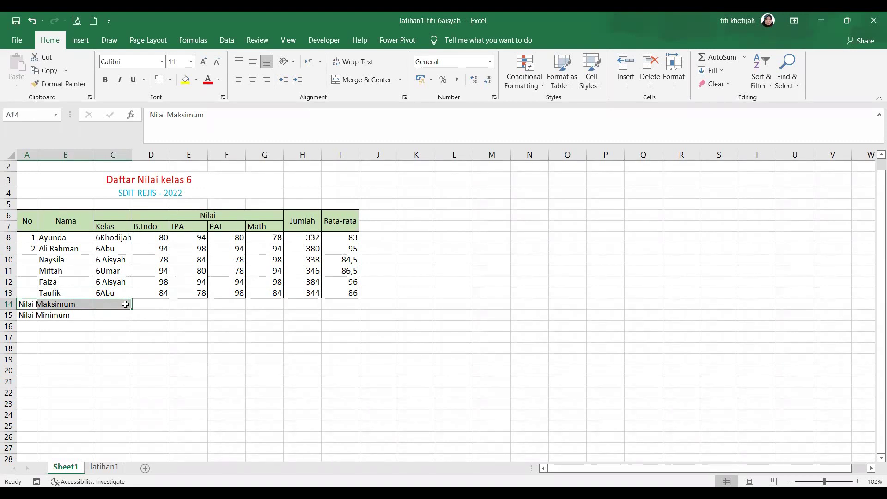
pyautogui.click(369, 83)
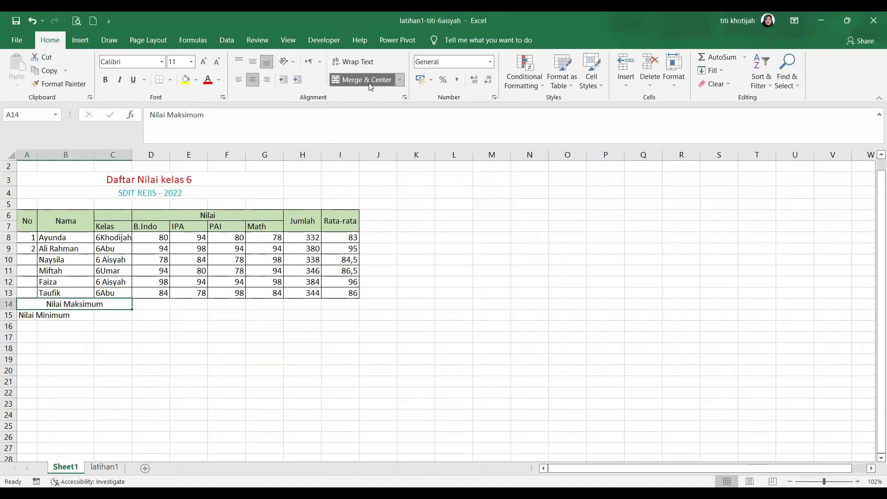
pyautogui.click(24, 316)
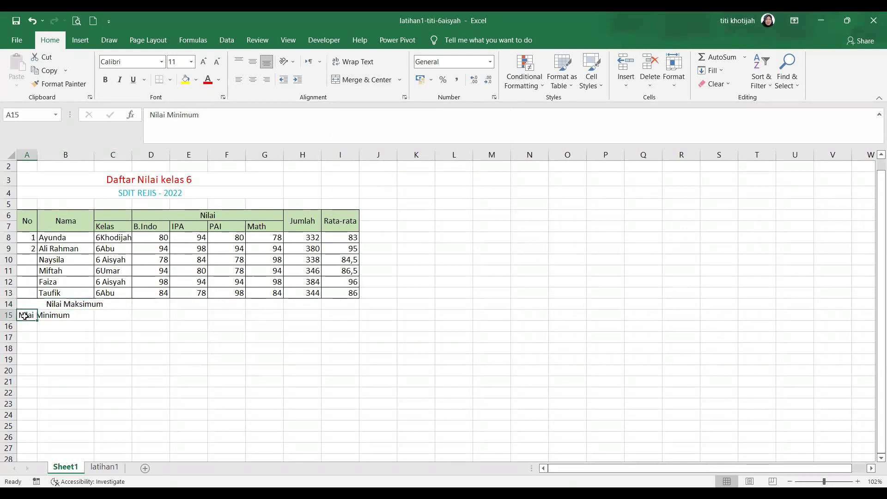
pyautogui.moveTo(25, 316); pyautogui.dragTo(115, 312)
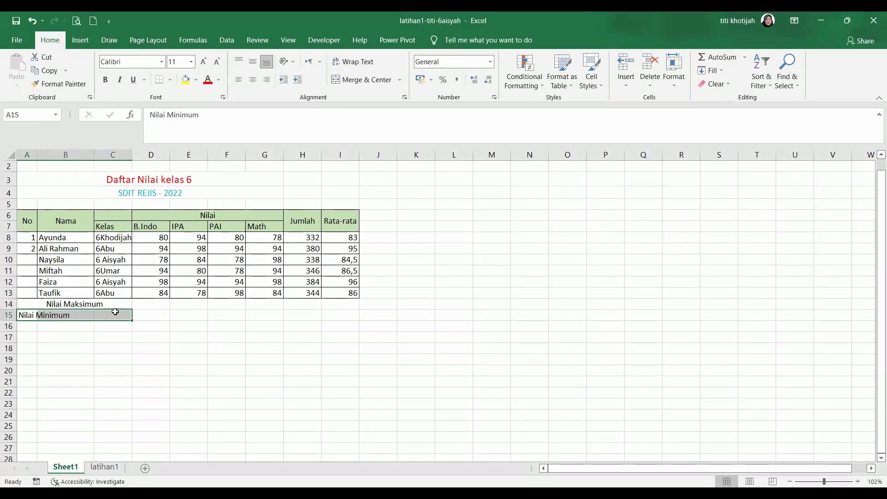
pyautogui.click(370, 82)
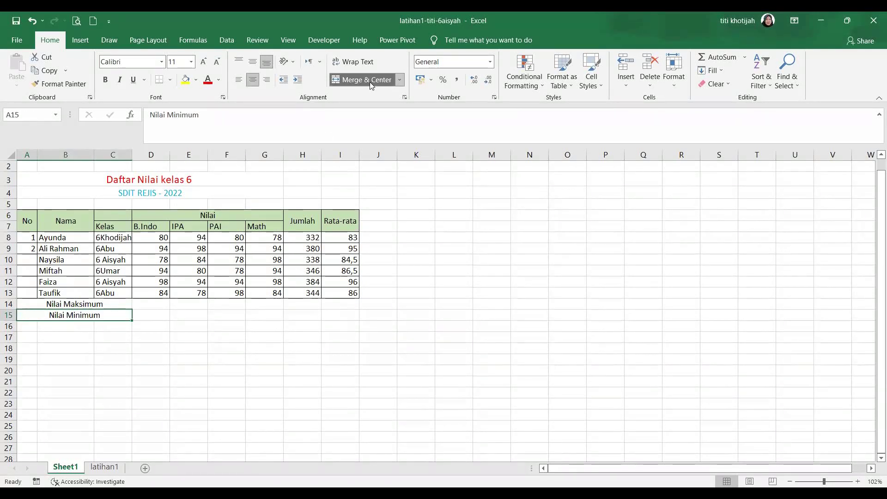
pyautogui.click(303, 293)
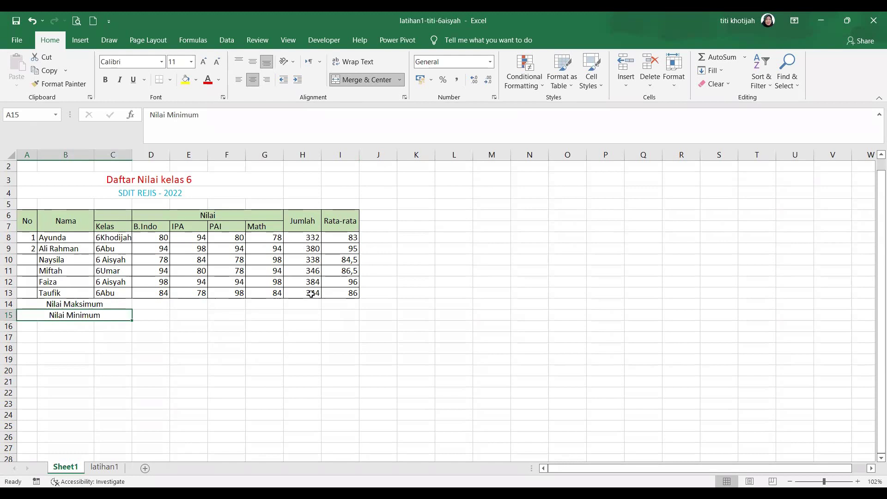
pyautogui.click(158, 308)
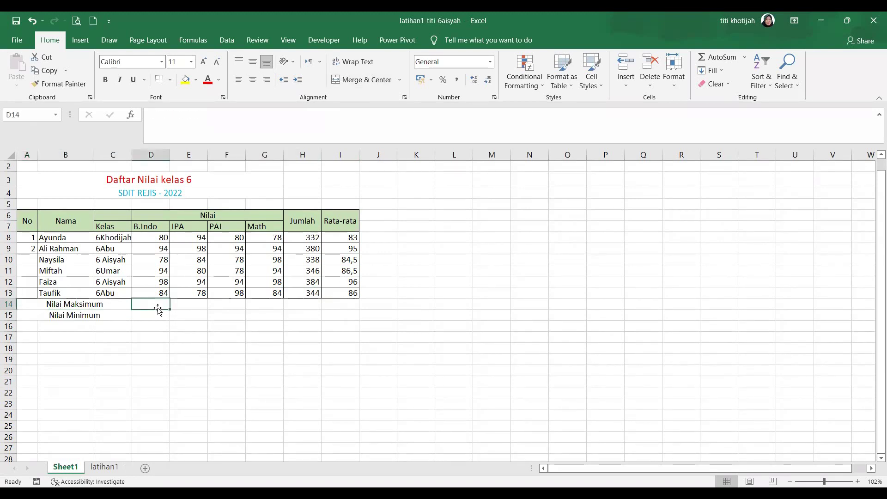
pyautogui.click(69, 313)
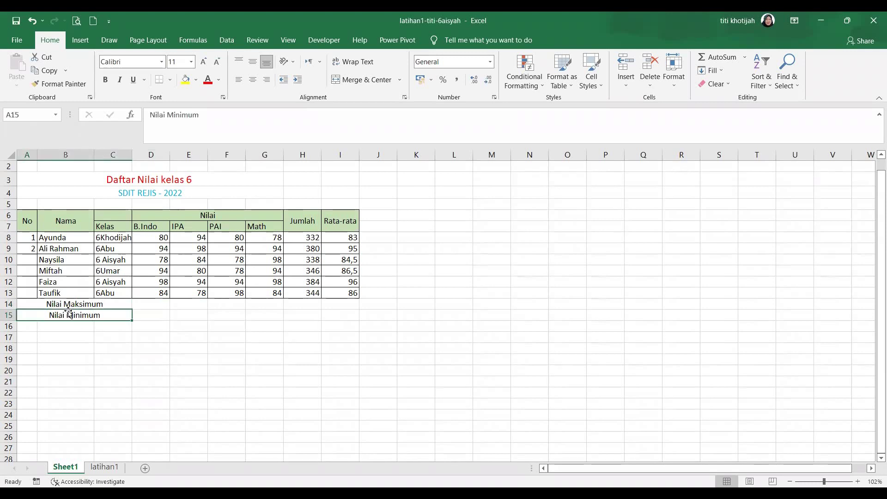
pyautogui.click(66, 302)
pyautogui.click(55, 317)
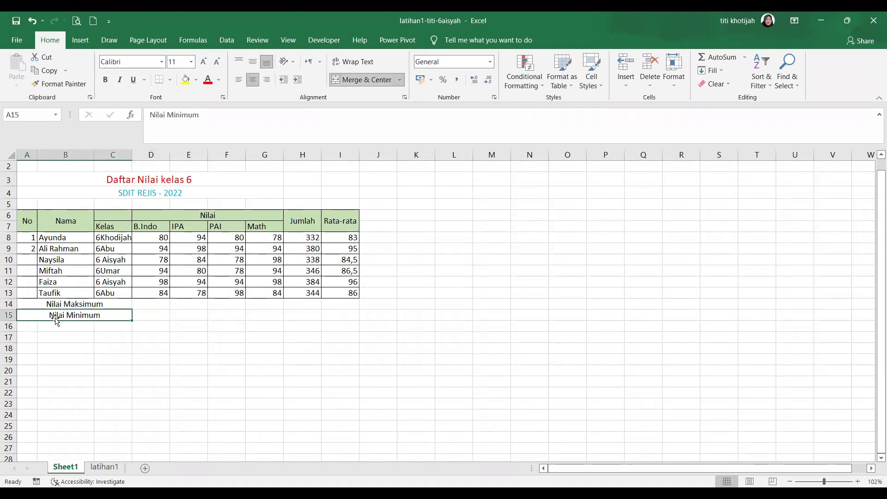
# - Enter =MAX(D8:D12) in D14 for the B.Indo maximum and fill the formula across to the Math column, G14
pyautogui.click(144, 301)
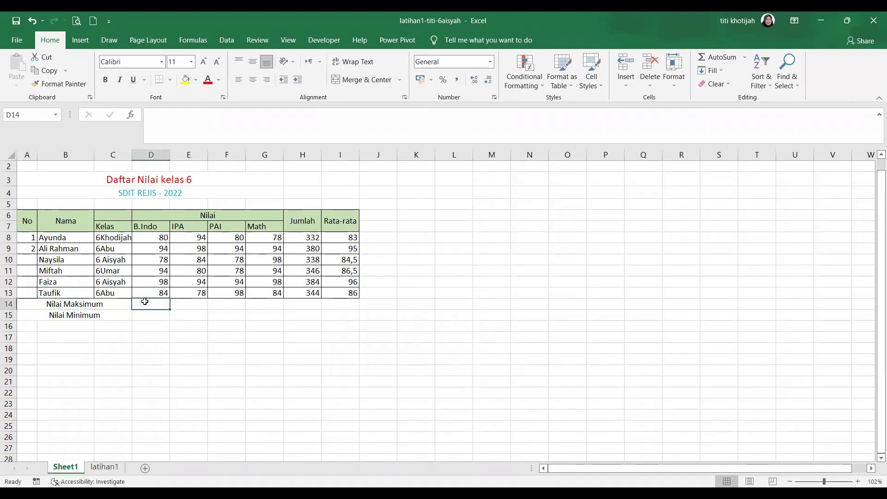
pyautogui.write('=mi')
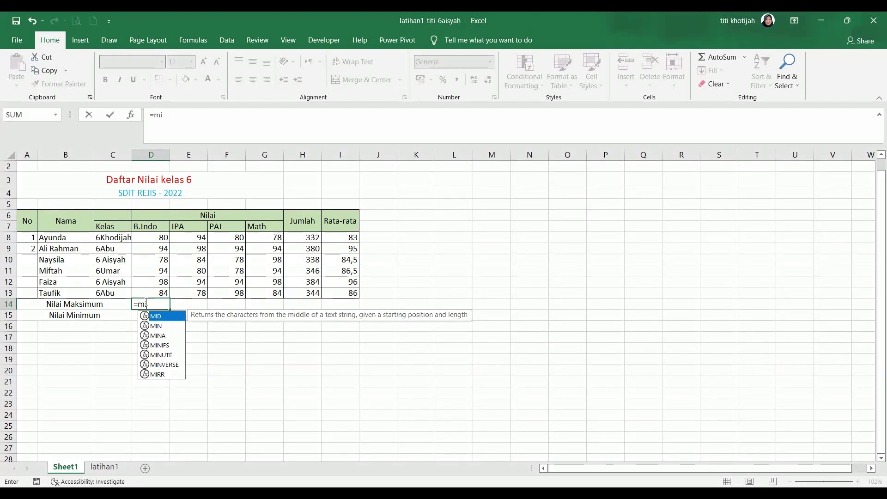
pyautogui.press('BackSpace')
pyautogui.write('ax')
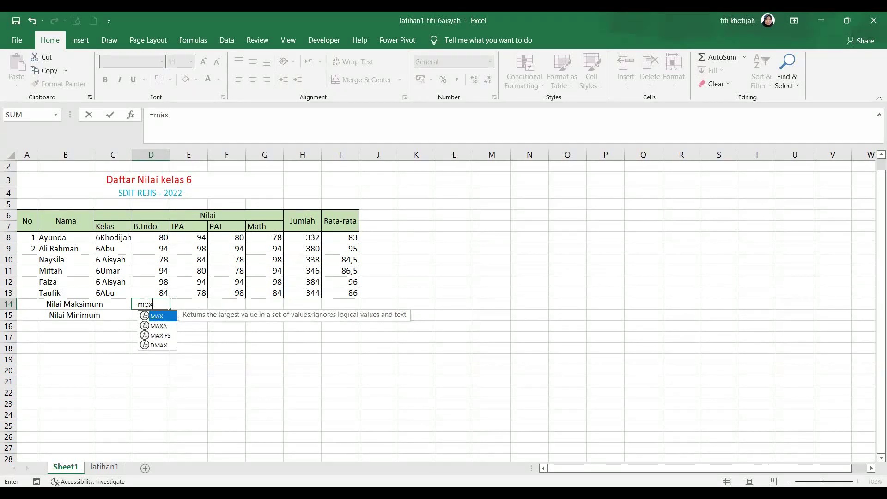
pyautogui.write('(')
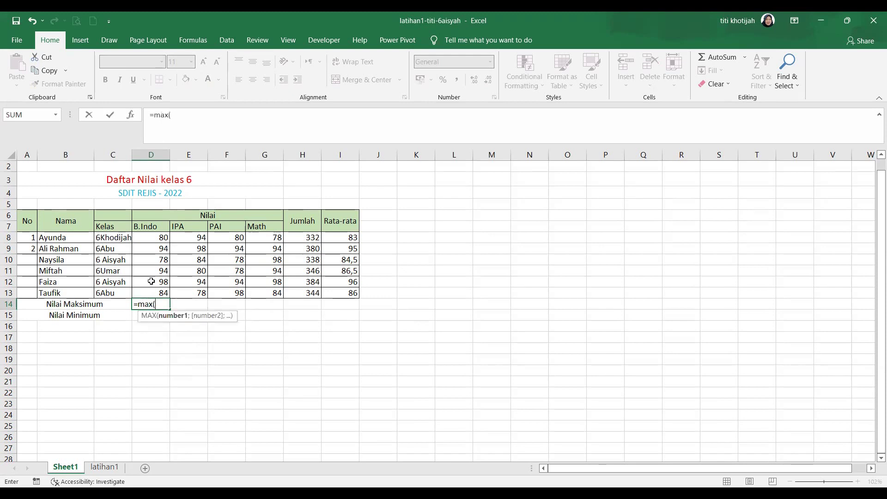
pyautogui.moveTo(162, 236); pyautogui.dragTo(163, 277)
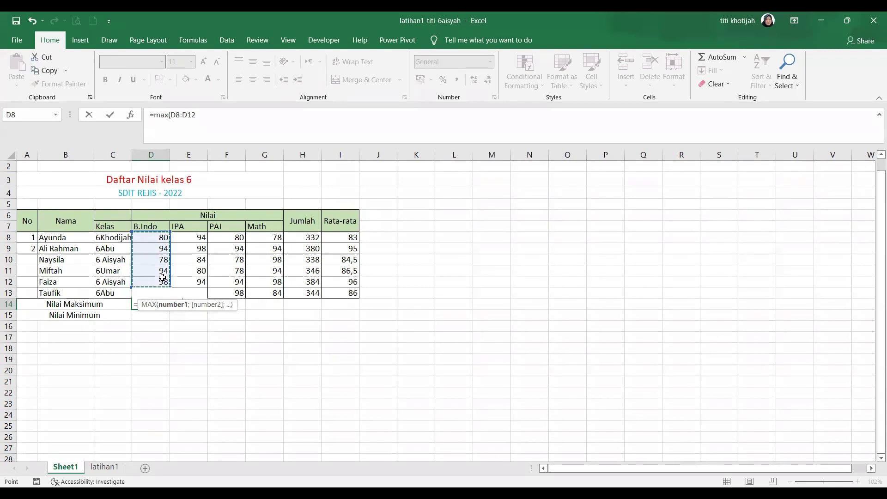
pyautogui.write(')')
pyautogui.press('Return')
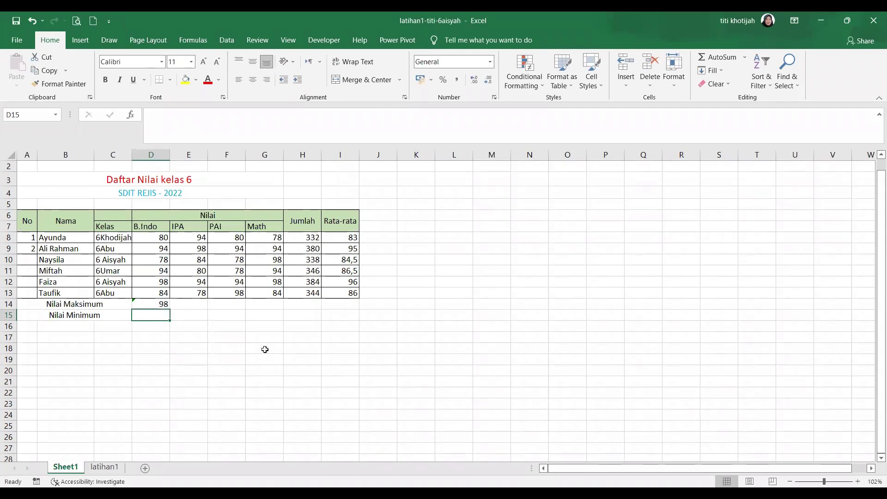
pyautogui.click(149, 304)
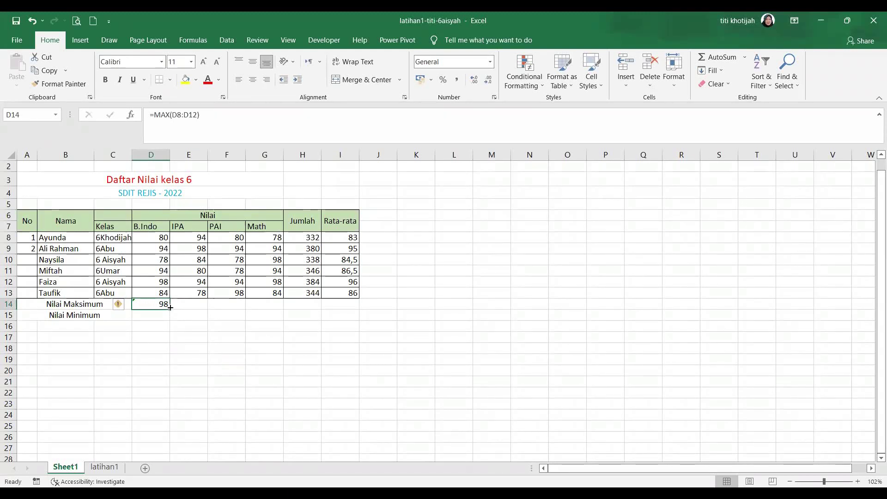
pyautogui.moveTo(167, 308); pyautogui.dragTo(283, 308)
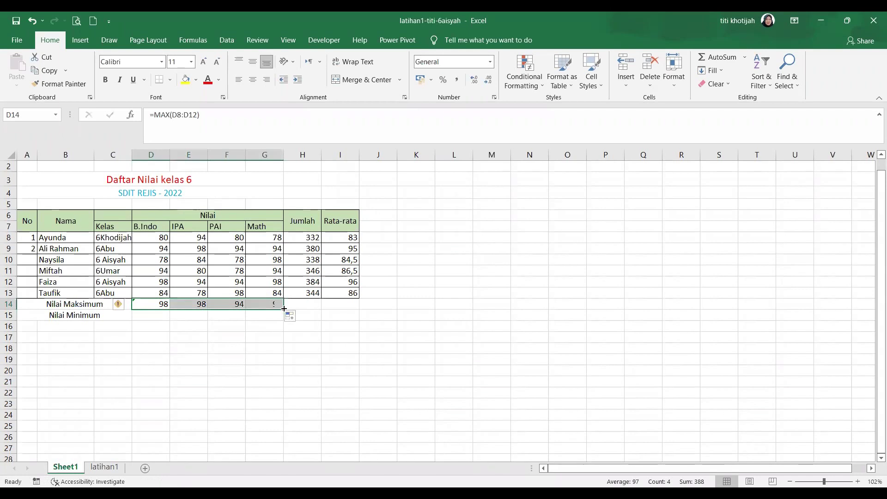
# - Enter =MIN(D8:D13) in D15 for the B.Indo minimum and fill the formula across to G15
pyautogui.click(147, 317)
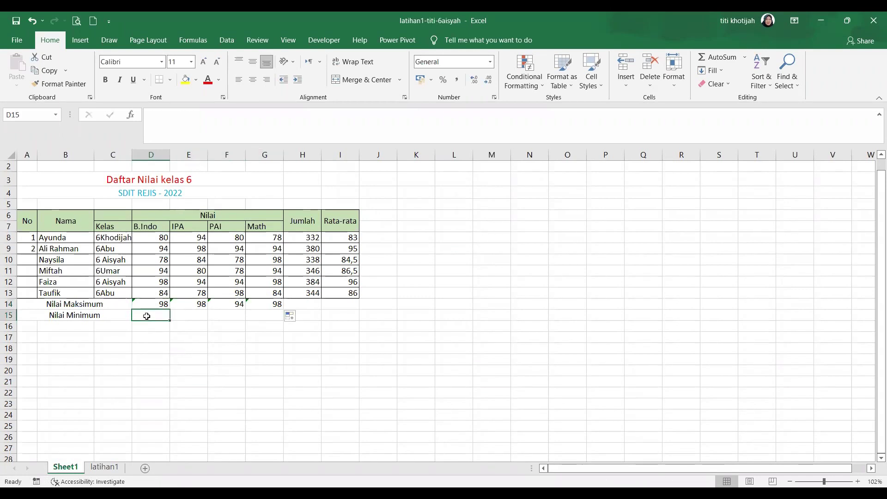
pyautogui.write('=')
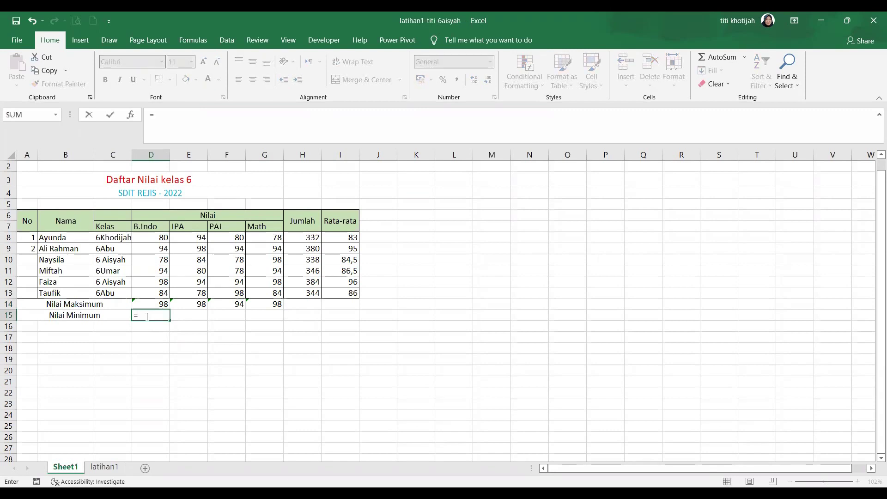
pyautogui.write('min')
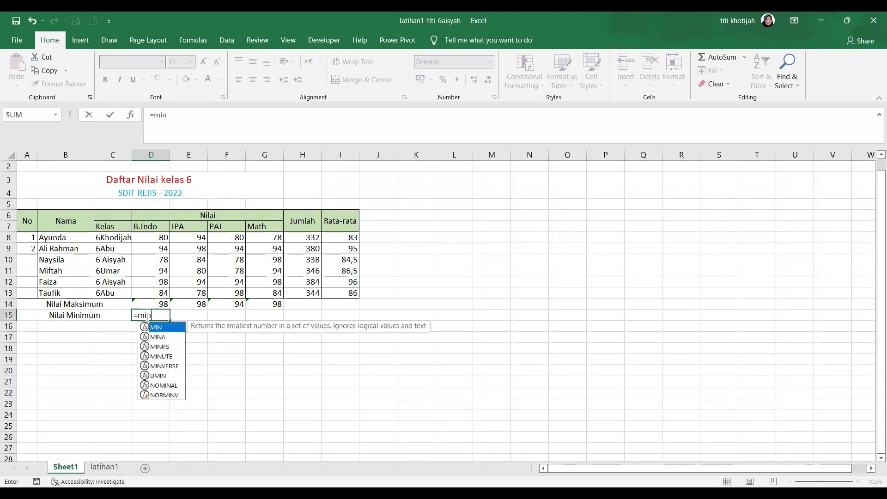
pyautogui.write('(')
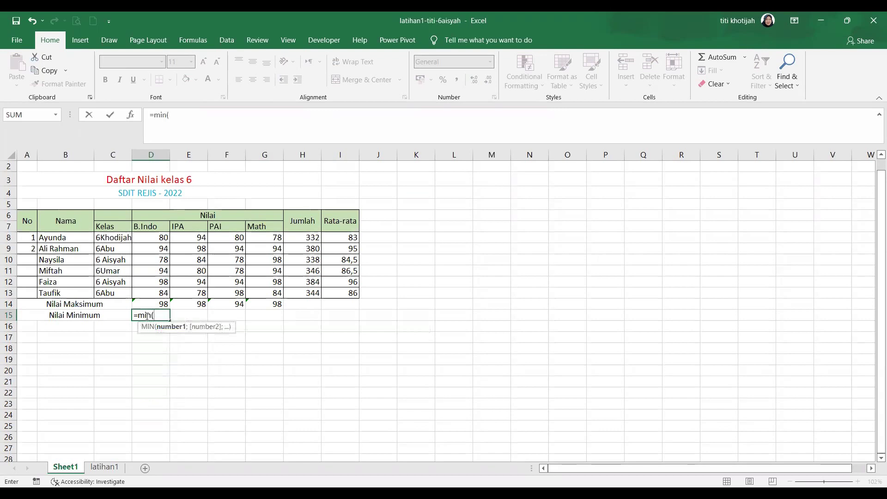
pyautogui.click(150, 237)
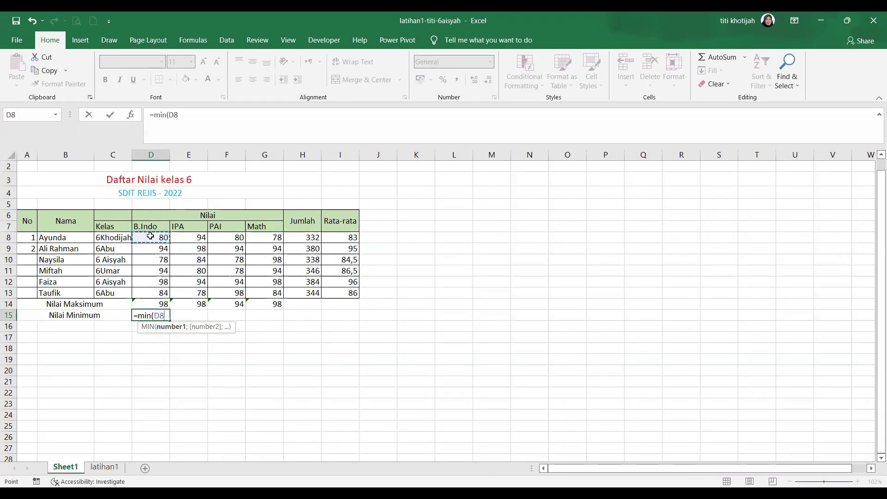
pyautogui.keyDown('shift'); pyautogui.click(157, 291); pyautogui.keyUp('shift')
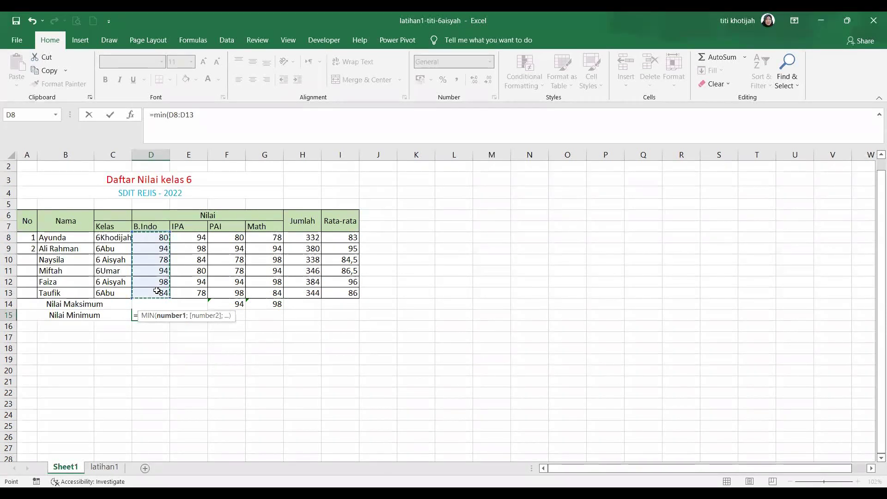
pyautogui.write(')')
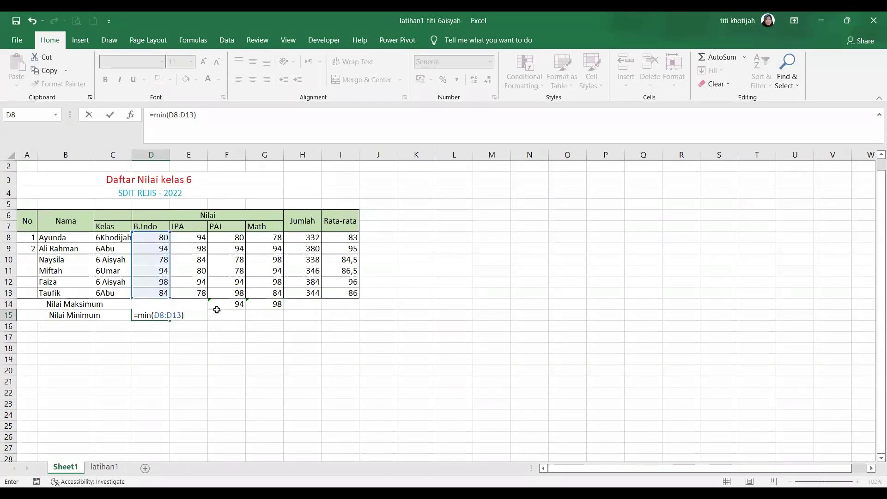
pyautogui.press('Return')
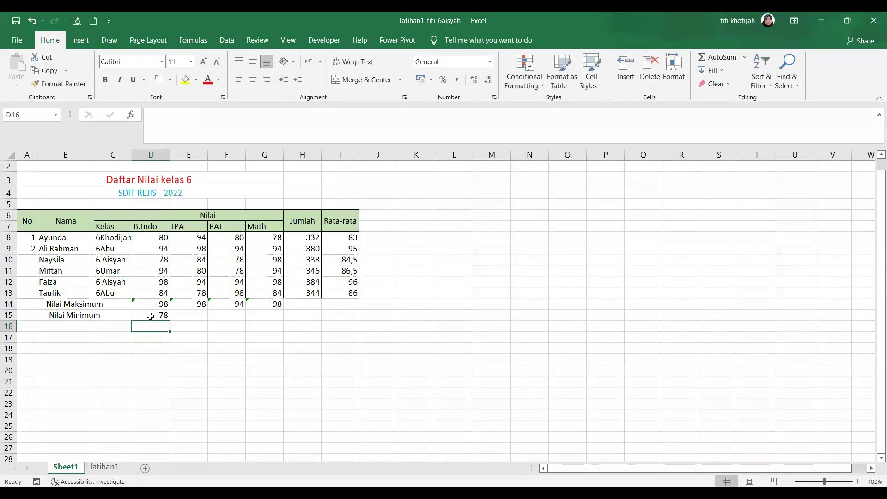
pyautogui.click(150, 317)
pyautogui.moveTo(198, 321); pyautogui.dragTo(276, 313)
pyautogui.click(279, 345)
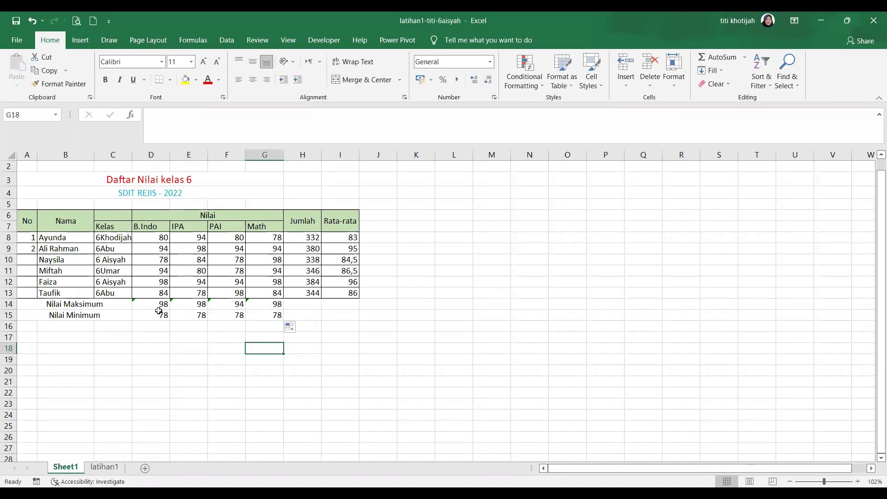
# - Left-align the merged Nilai Maksimum and Nilai Minimum labels in rows 14 and 15
pyautogui.click(65, 307)
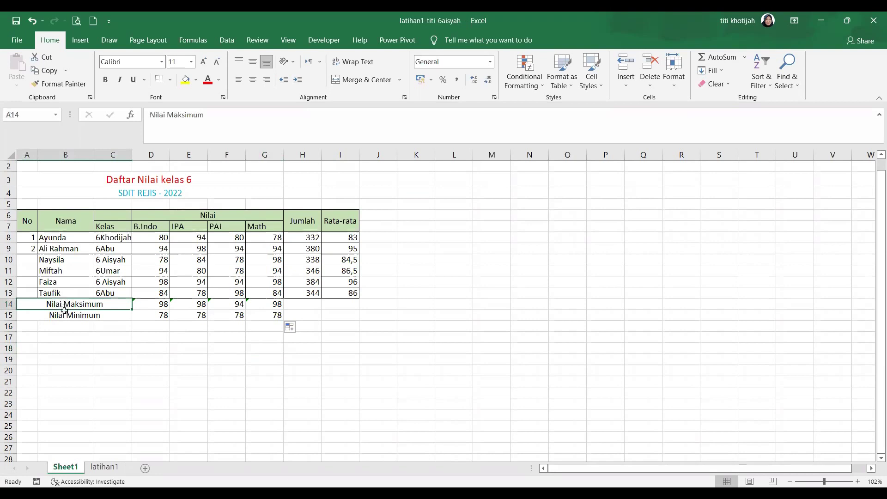
pyautogui.moveTo(65, 311); pyautogui.dragTo(65, 316)
pyautogui.click(239, 81)
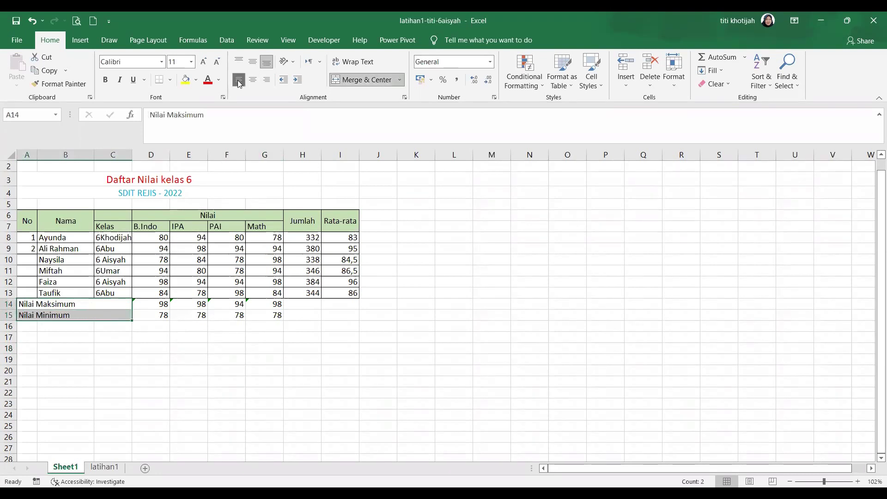
# - Apply All Borders and a yellow fill to the Nilai Maksimum and Nilai Minimum rows, A14:G15
pyautogui.click(228, 379)
pyautogui.moveTo(54, 301); pyautogui.dragTo(271, 313)
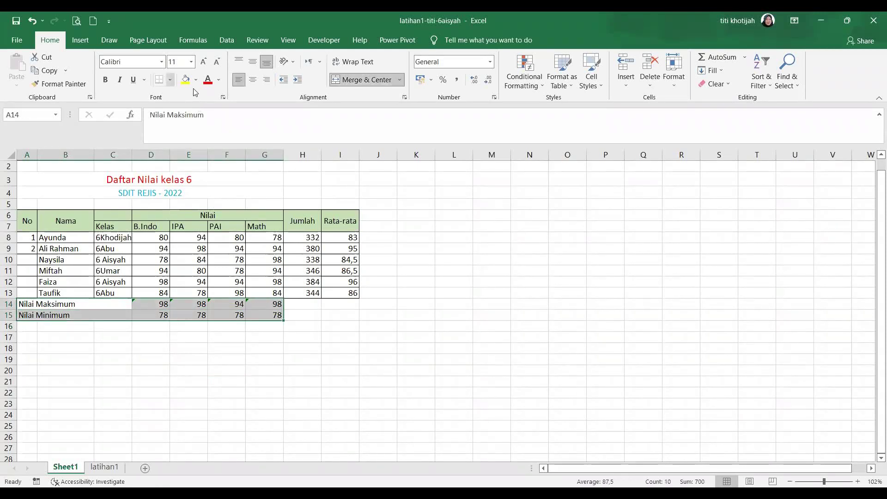
pyautogui.click(170, 79)
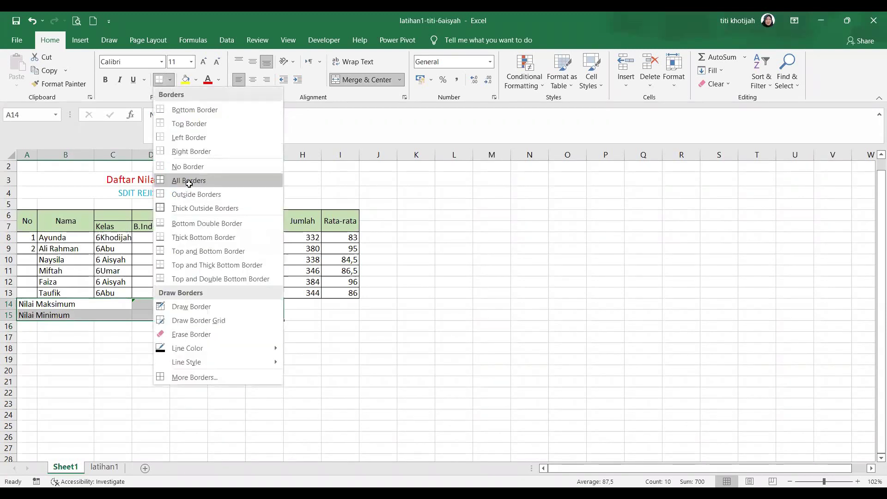
pyautogui.click(189, 183)
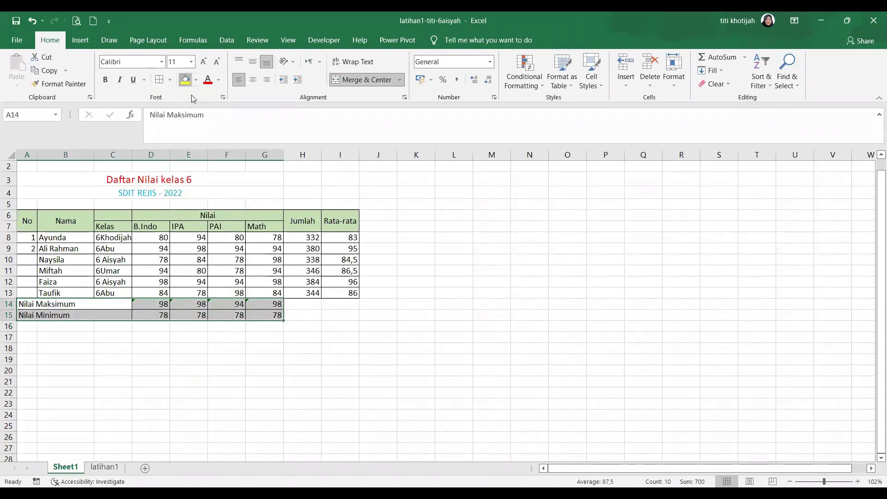
pyautogui.click(185, 80)
pyautogui.click(380, 381)
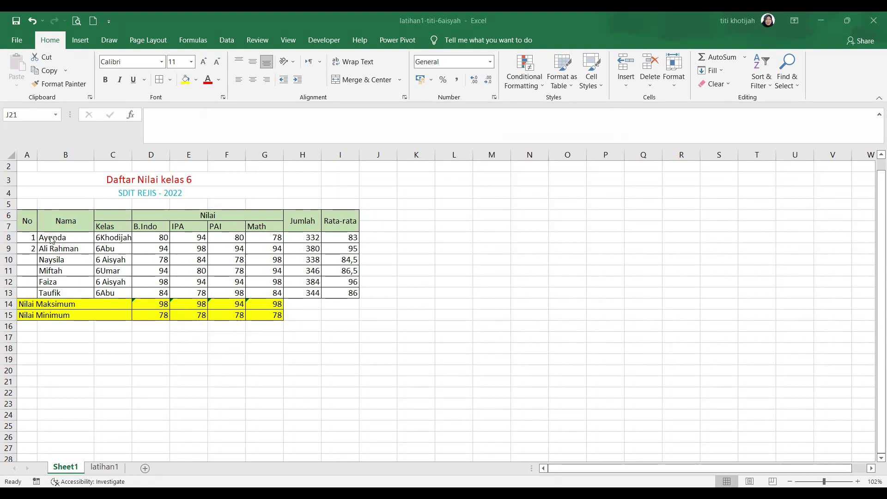
# - Insert a 2-D clustered column chart from B8:G13 and place it beside the grade table, starting around column K
pyautogui.moveTo(54, 236); pyautogui.dragTo(271, 291)
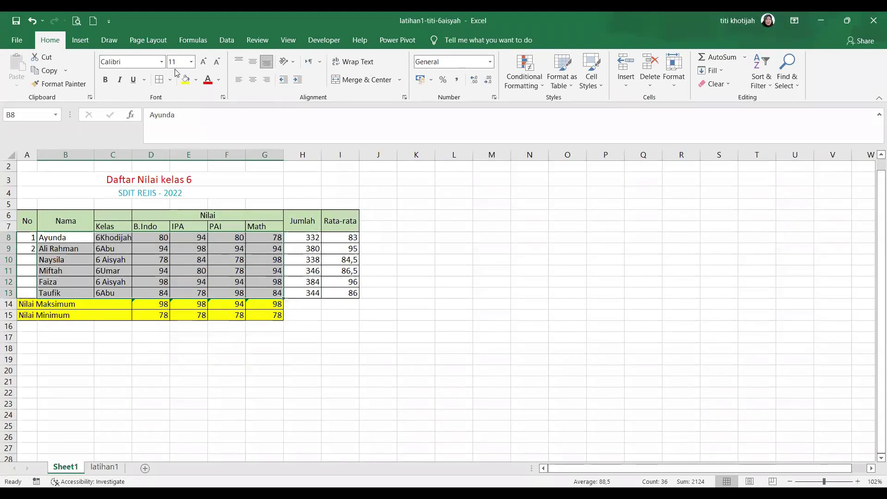
pyautogui.click(78, 42)
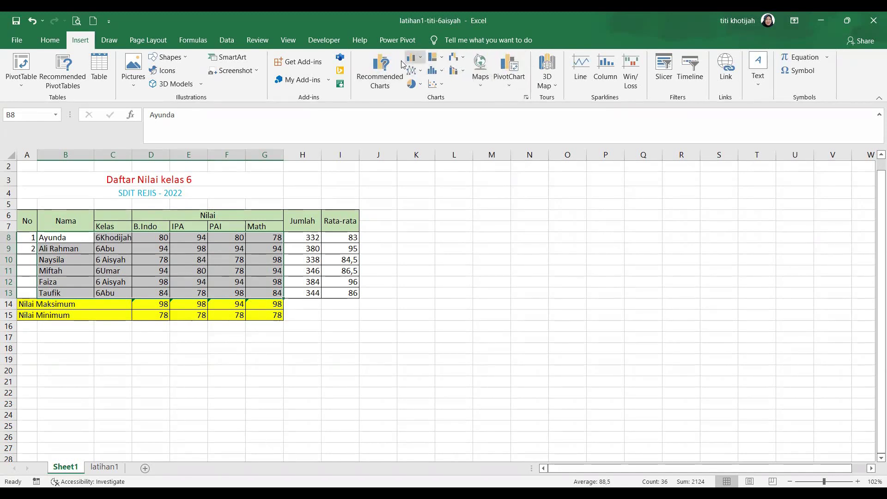
pyautogui.click(417, 79)
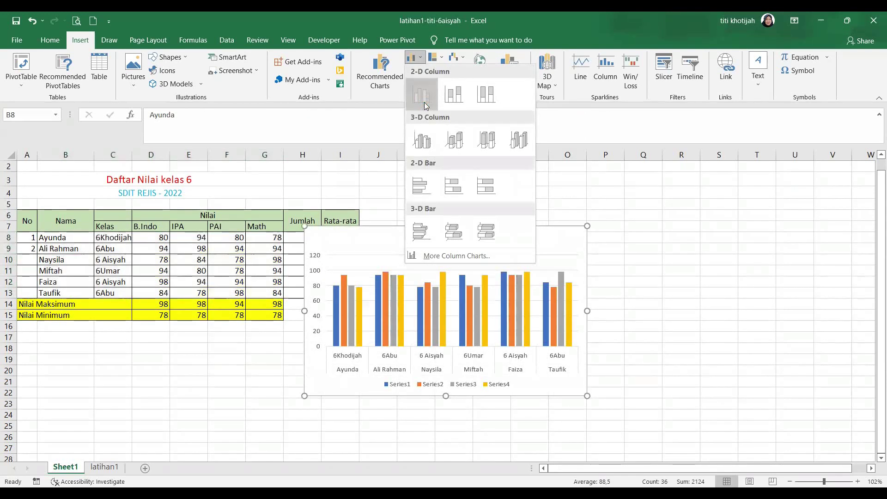
pyautogui.click(426, 106)
pyautogui.moveTo(491, 231); pyautogui.dragTo(587, 197)
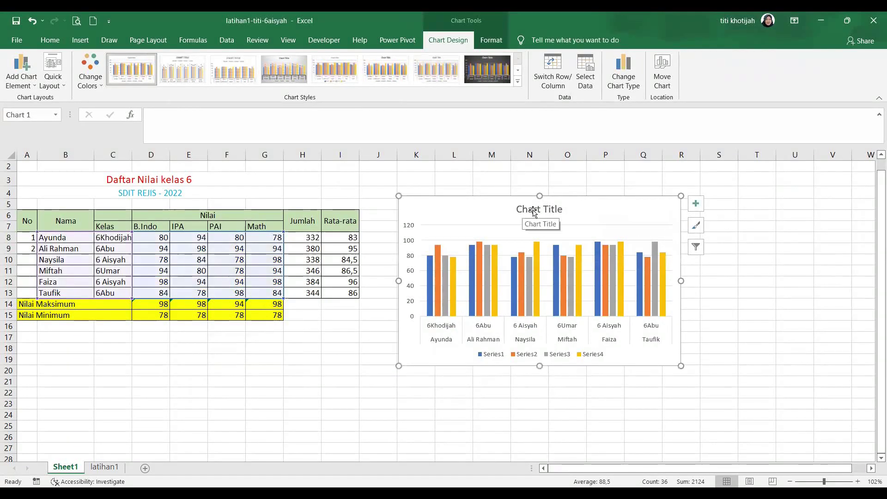
# - Replace the column chart's title with "Daftar Nilai Kelas 6"
pyautogui.click(554, 209)
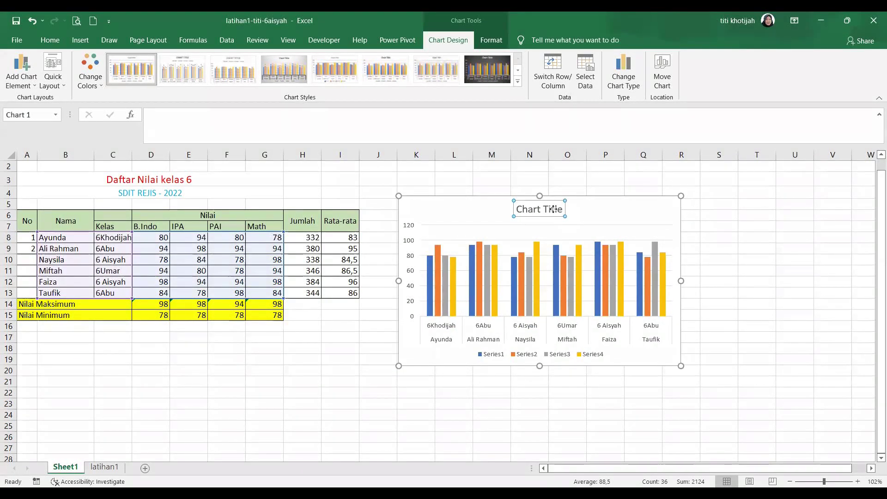
pyautogui.doubleClick(553, 210)
pyautogui.doubleClick(550, 210)
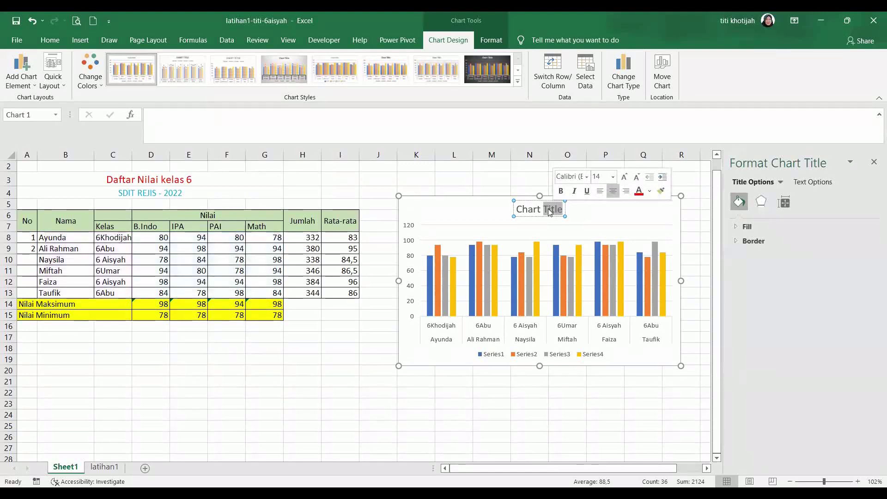
pyautogui.press('BackSpace')
pyautogui.press('BackSpace')
pyautogui.press('BackSpace')
pyautogui.press('BackSpace')
pyautogui.press('BackSpace')
pyautogui.press('BackSpace')
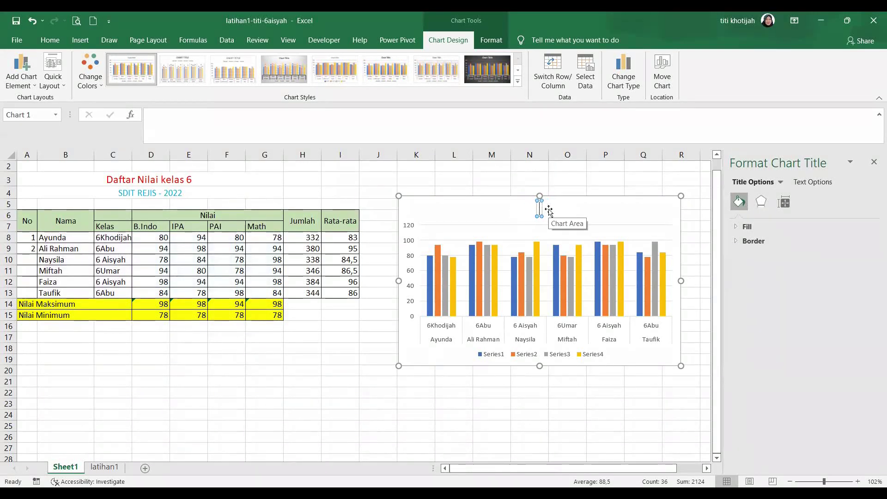
pyautogui.write('Daft')
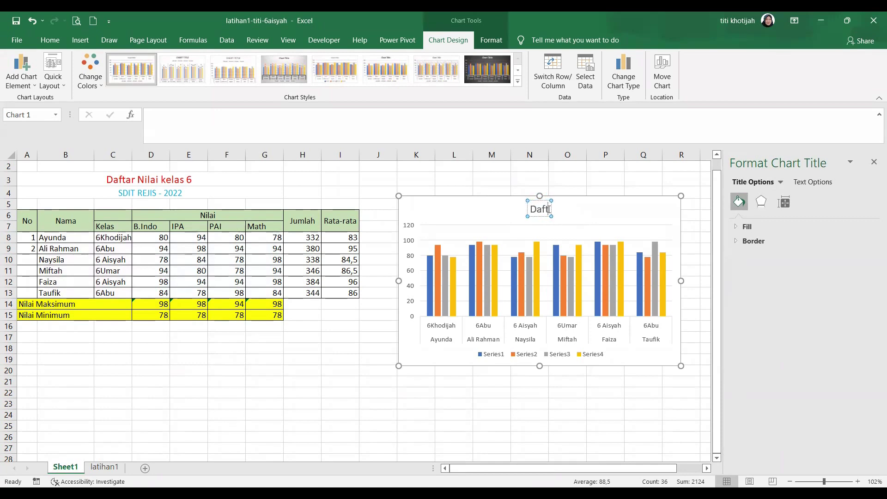
pyautogui.write('ar Nil')
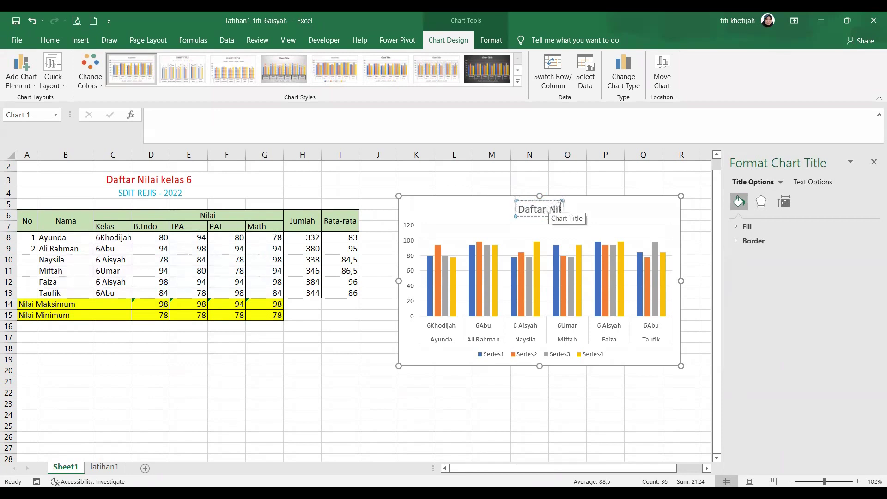
pyautogui.write('ai Kela')
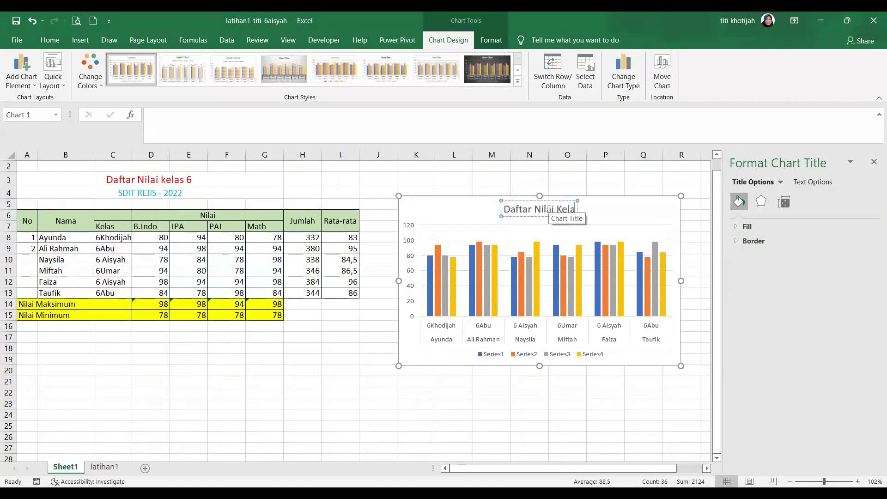
pyautogui.write('s 6')
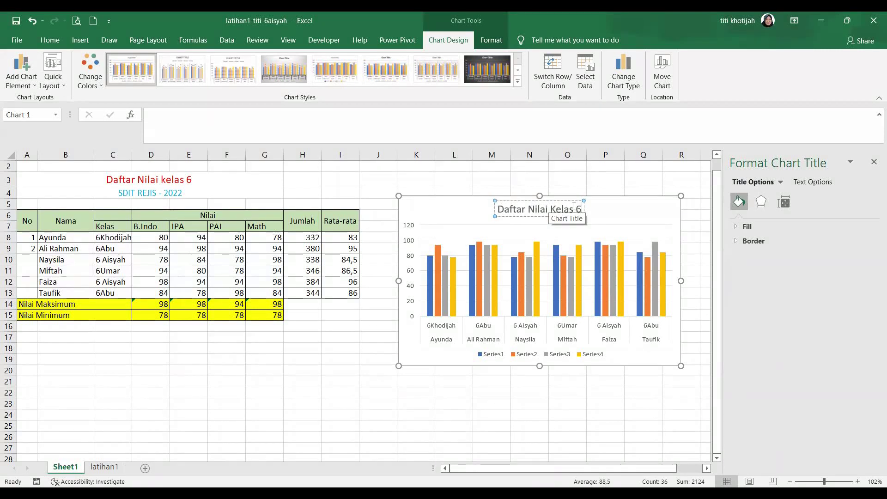
pyautogui.click(599, 391)
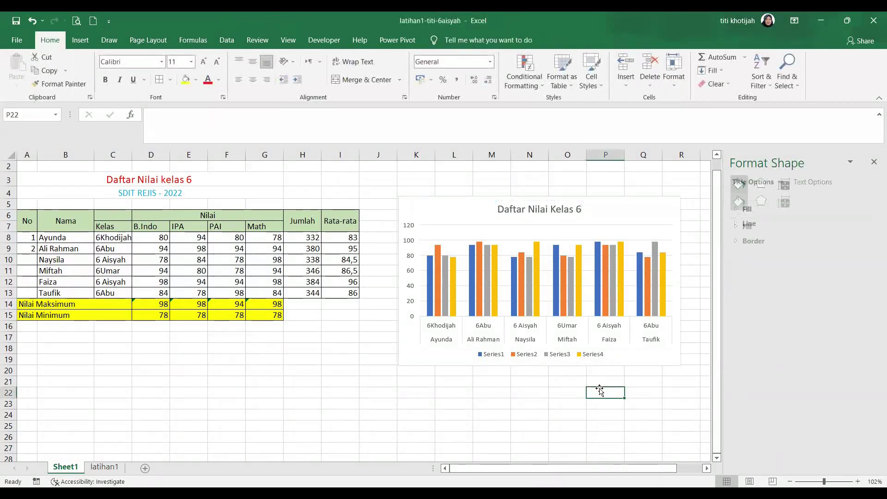
pyautogui.click(494, 356)
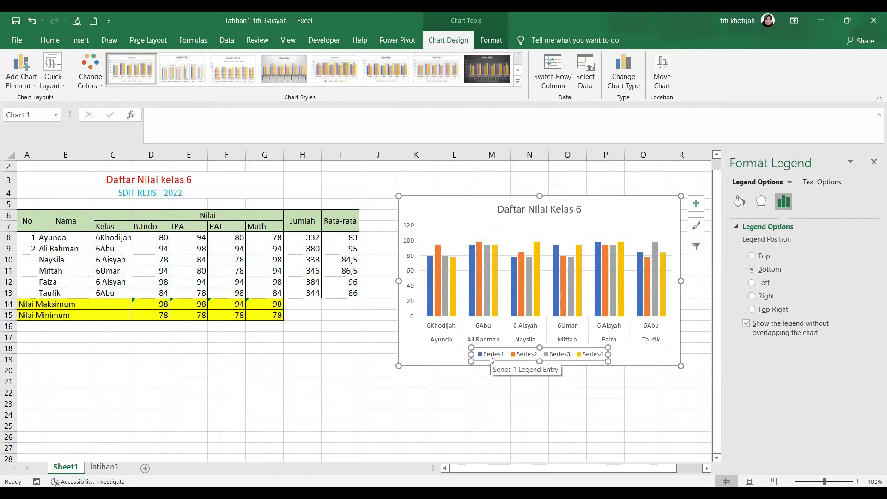
pyautogui.click(492, 358)
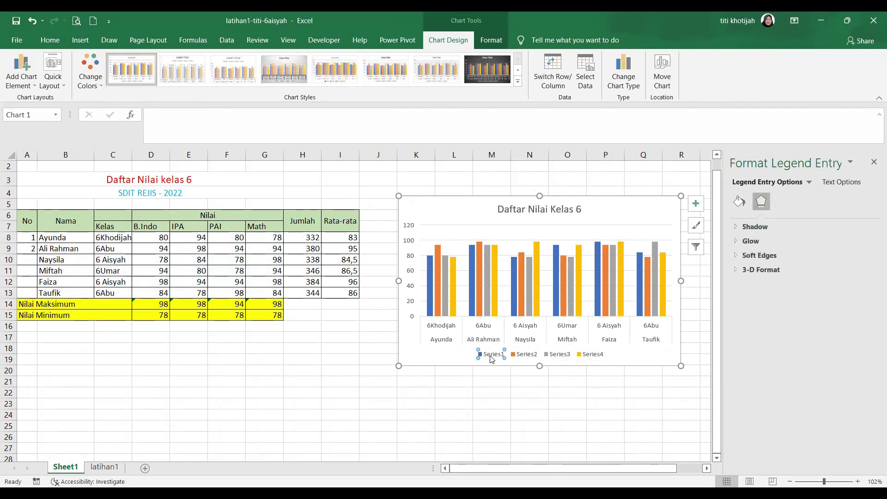
pyautogui.click(494, 380)
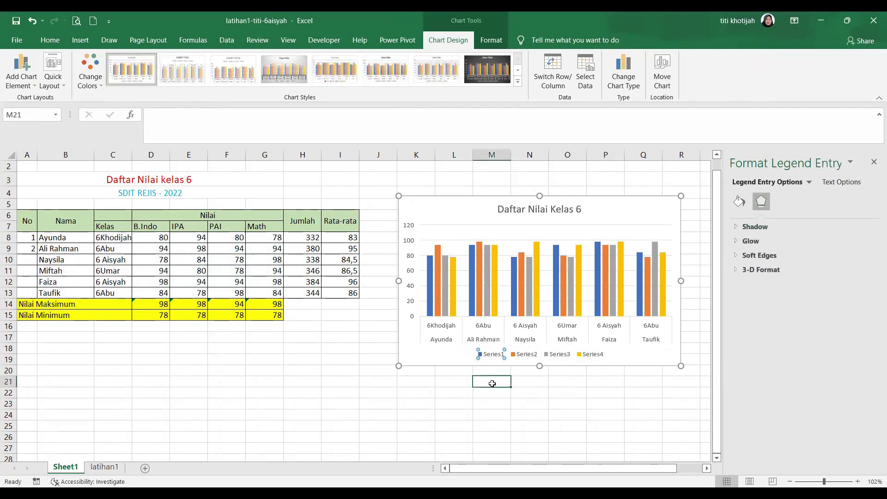
pyautogui.click(606, 402)
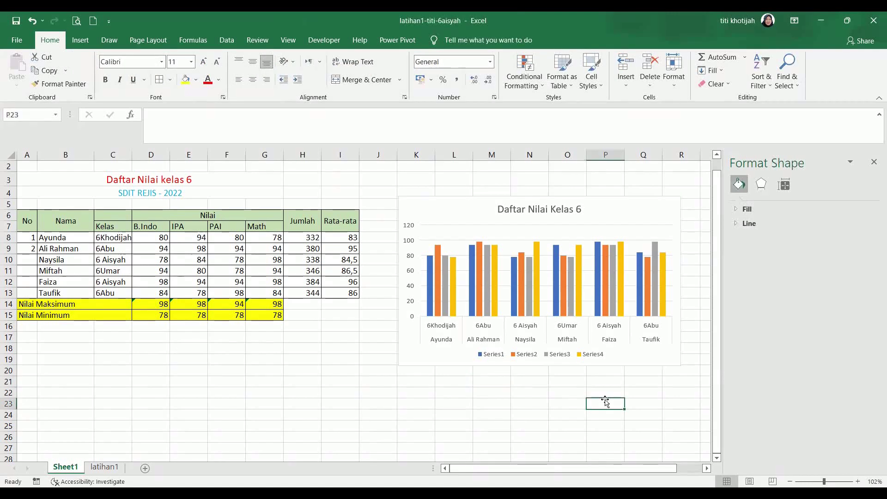
# - Try to set the column chart's data range to the header cells C7:G7, and cancel the data source change
pyautogui.click(479, 343)
pyautogui.click(498, 354)
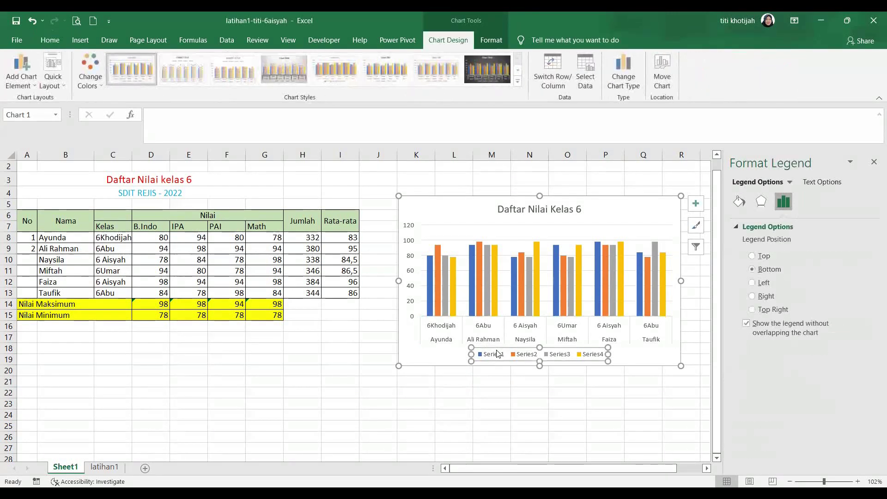
pyautogui.click(586, 78)
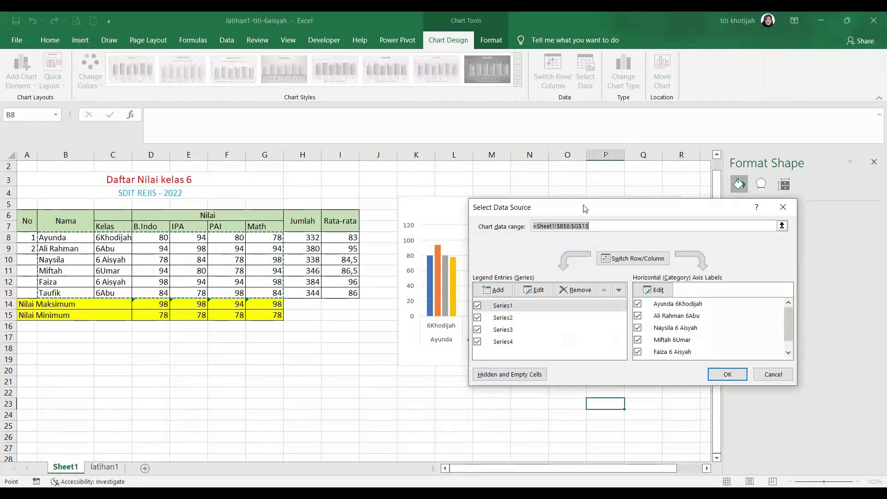
pyautogui.click(114, 226)
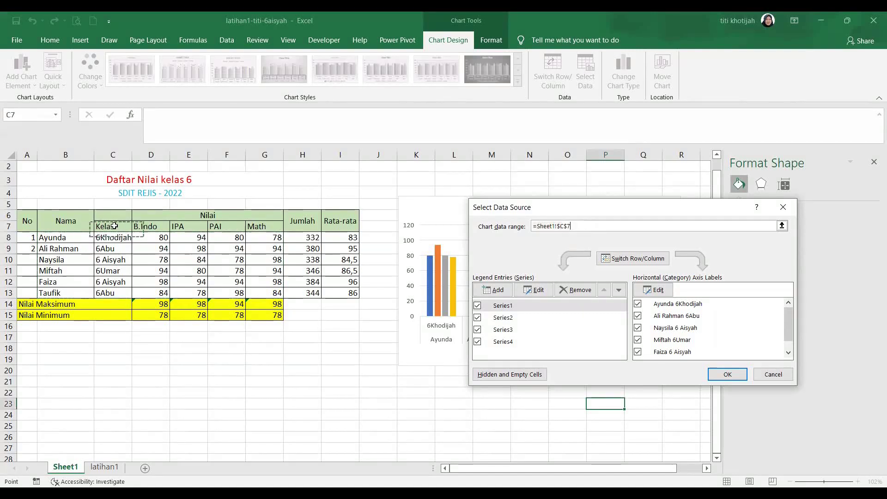
pyautogui.keyDown('shift'); pyautogui.click(257, 222); pyautogui.keyUp('shift')
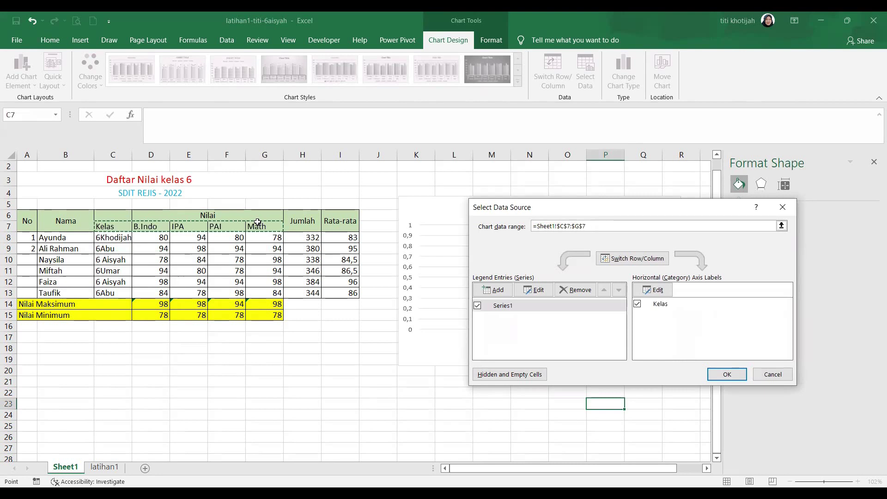
pyautogui.click(788, 375)
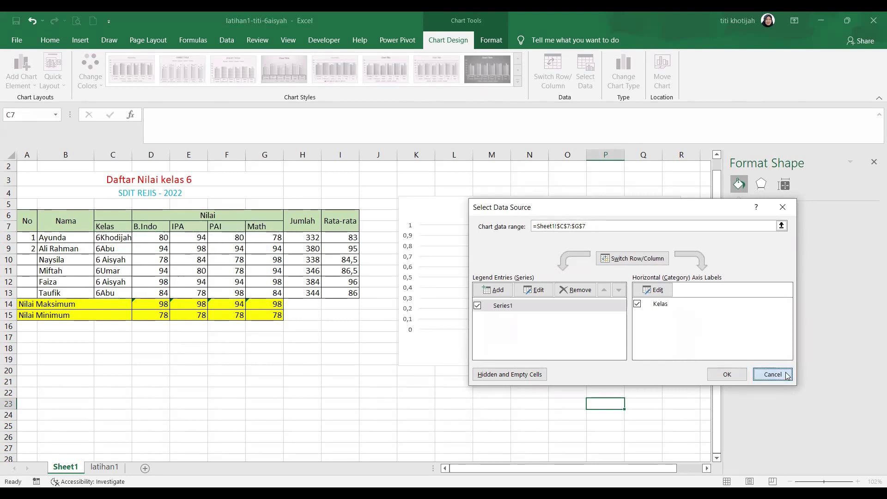
pyautogui.click(437, 402)
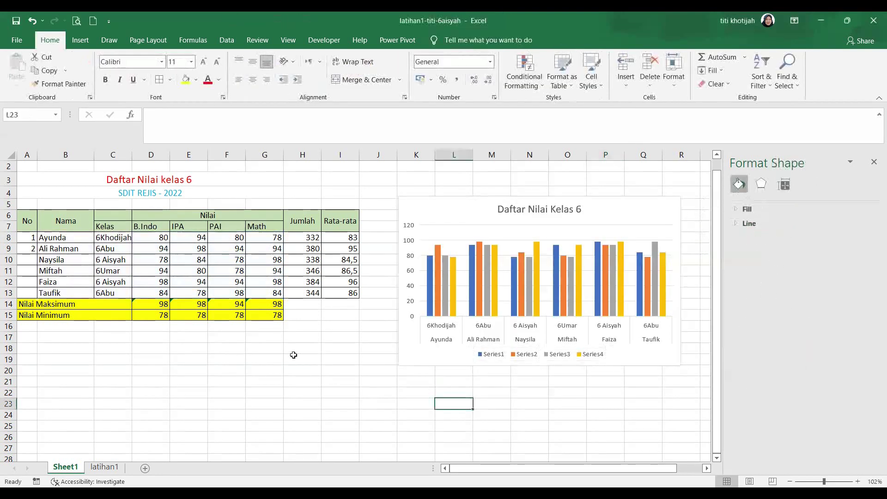
pyautogui.click(497, 356)
pyautogui.click(497, 356)
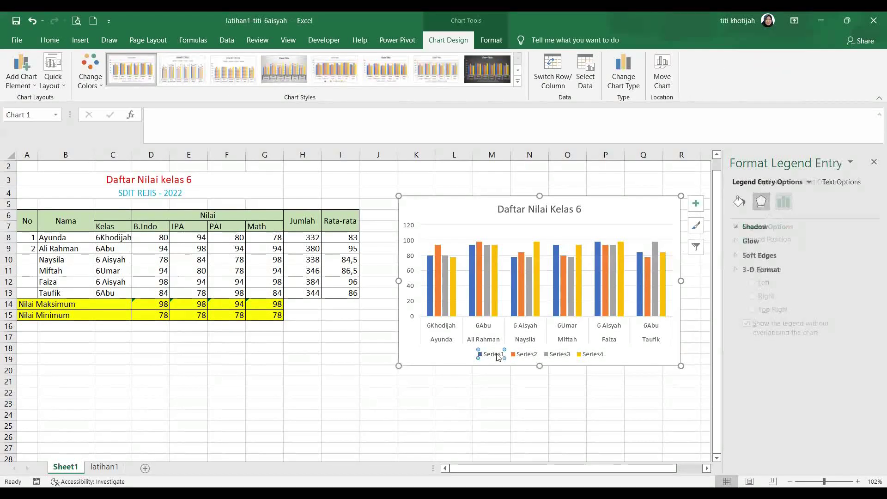
pyautogui.click(398, 380)
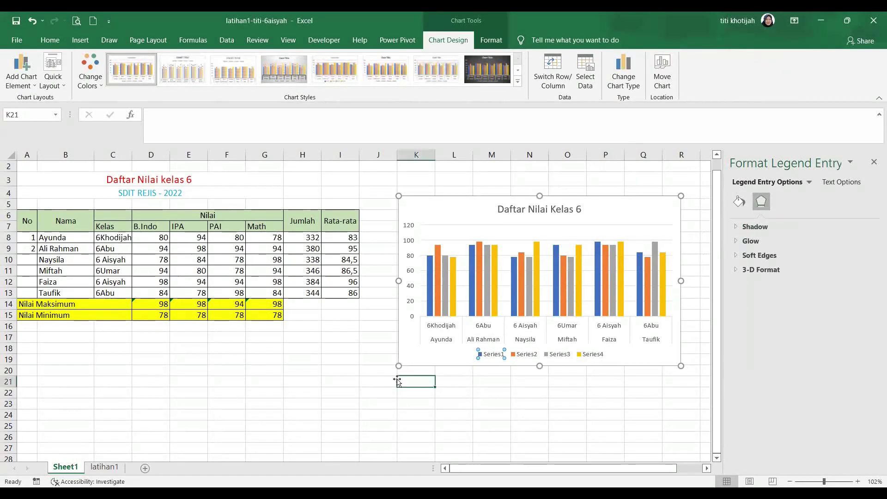
# - Insert a 2-D pie chart from B8:G13 and place it, slightly reduced in size, below the grade table
pyautogui.click(62, 237)
pyautogui.moveTo(62, 237); pyautogui.dragTo(271, 291)
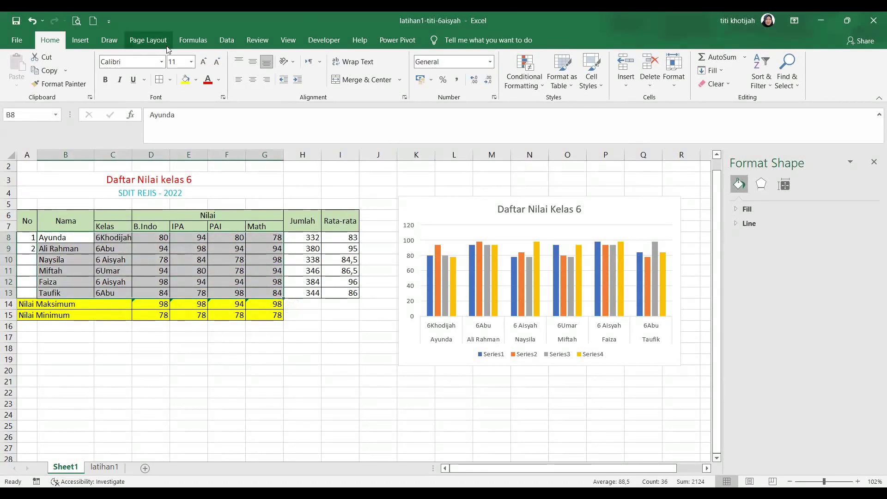
pyautogui.click(81, 41)
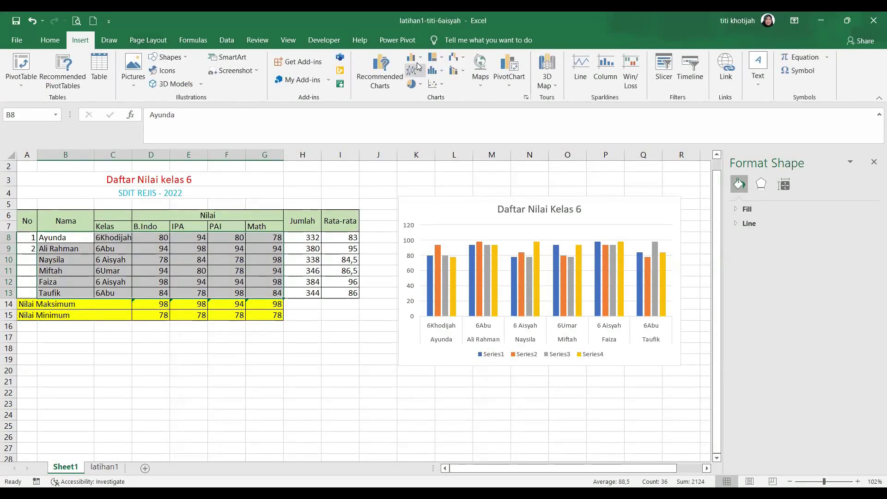
pyautogui.click(423, 85)
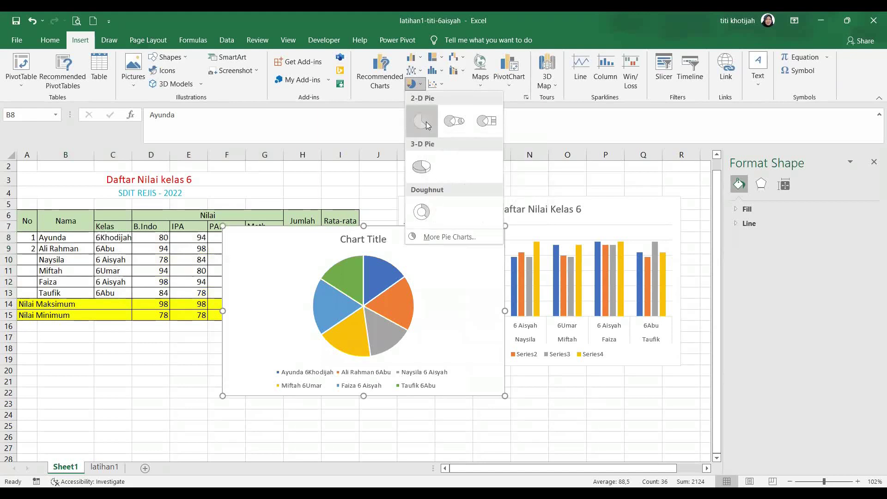
pyautogui.click(421, 121)
pyautogui.moveTo(504, 398); pyautogui.dragTo(470, 377)
pyautogui.moveTo(390, 301); pyautogui.dragTo(288, 395)
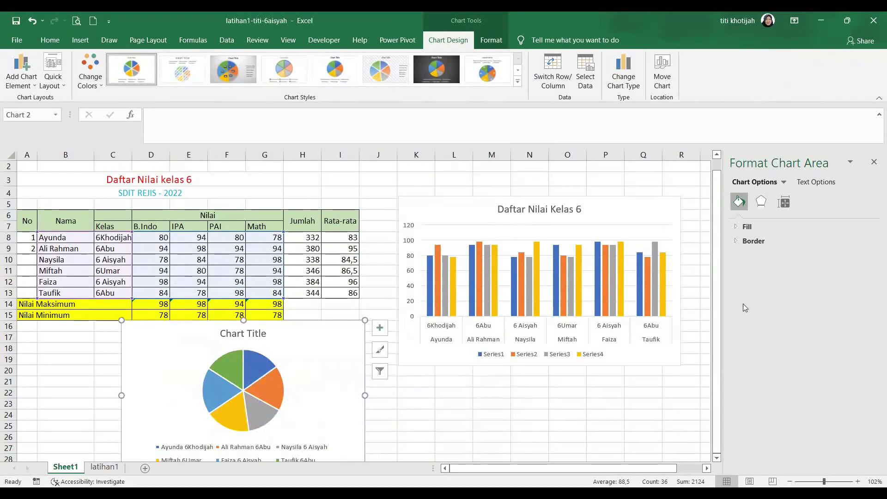
# - Move the column chart up slightly so its upper edge sits at row 3
pyautogui.click(579, 259)
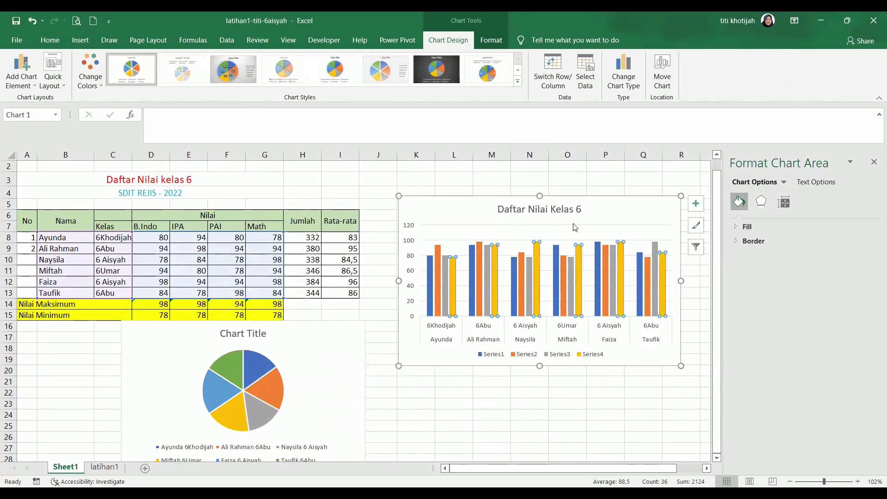
pyautogui.moveTo(635, 282); pyautogui.dragTo(630, 266)
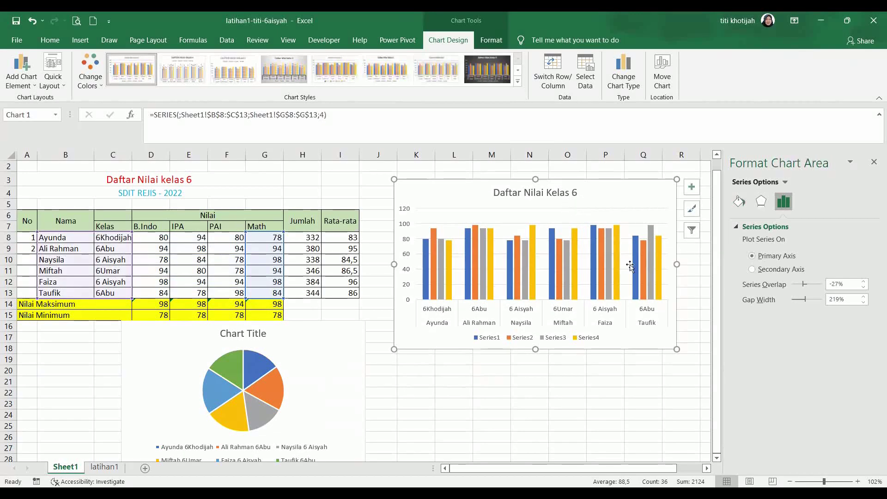
pyautogui.click(631, 265)
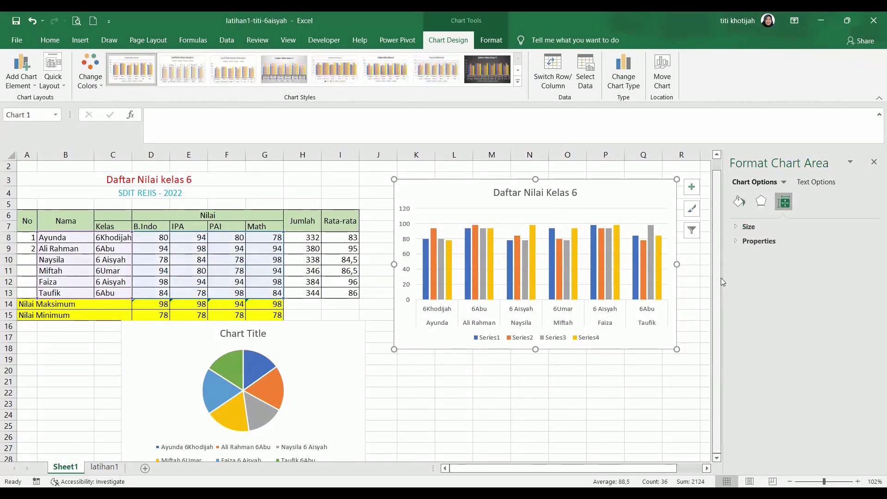
# - Move the pie chart slightly down and to the right, and replace its title with "Daftar Nilai kelas 6"
pyautogui.moveTo(251, 373); pyautogui.dragTo(297, 383)
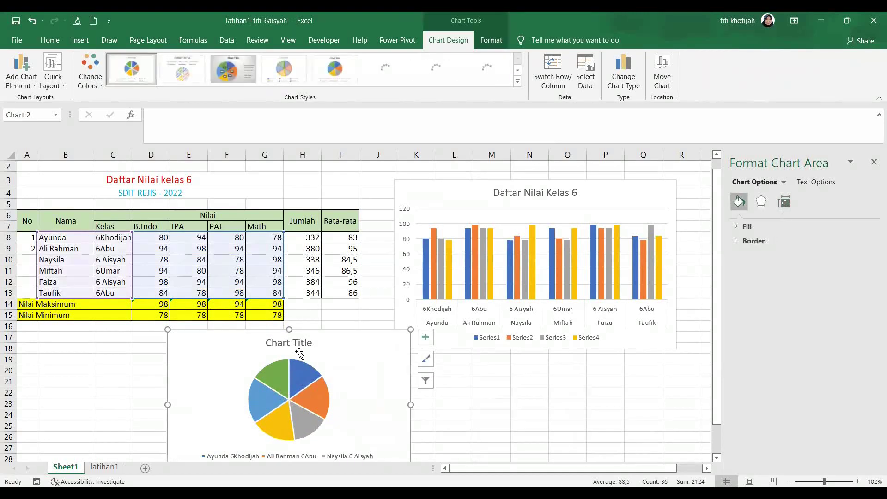
pyautogui.click(285, 341)
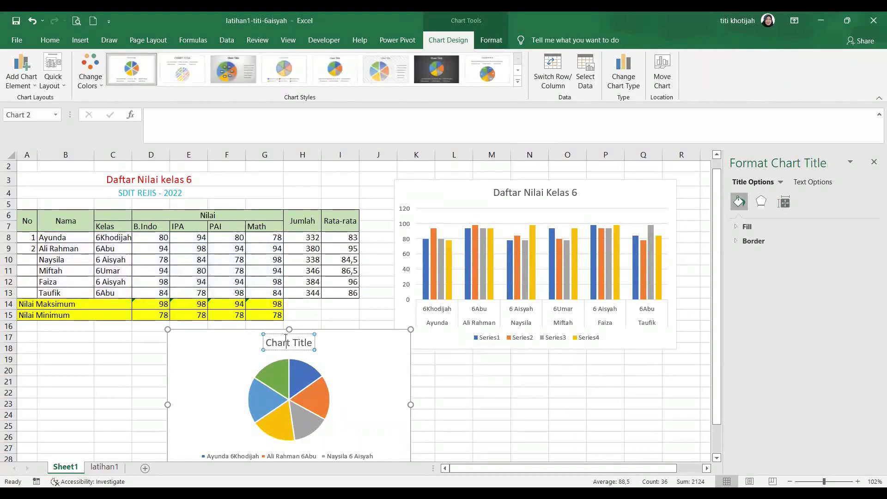
pyautogui.press('Delete')
pyautogui.hotkey('ctrl', 'z')
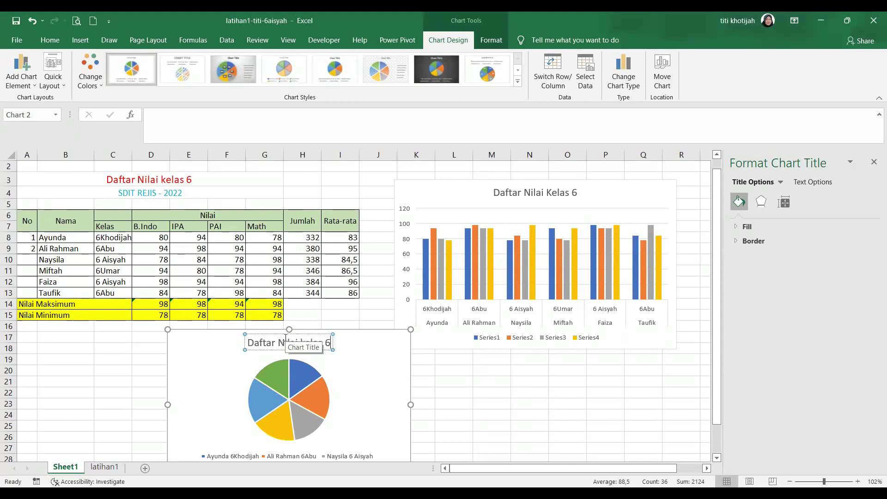
pyautogui.click(544, 406)
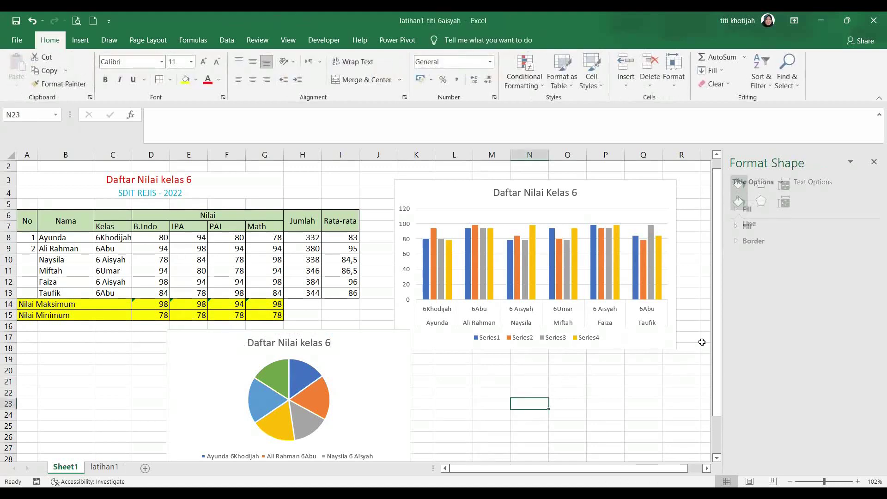
# - Save the workbook as a new file in Documents, named with latihan2, the author's name and 6umar, separated by hyphens
pyautogui.moveTo(717, 316)
pyautogui.mouseDown()
pyautogui.moveTo(731, 373)
pyautogui.moveTo(725, 322)
pyautogui.mouseUp()
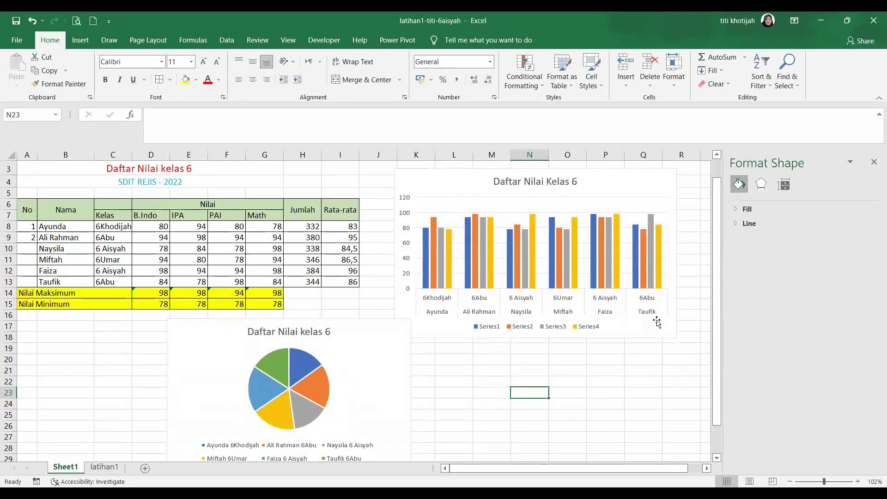
pyautogui.click(16, 40)
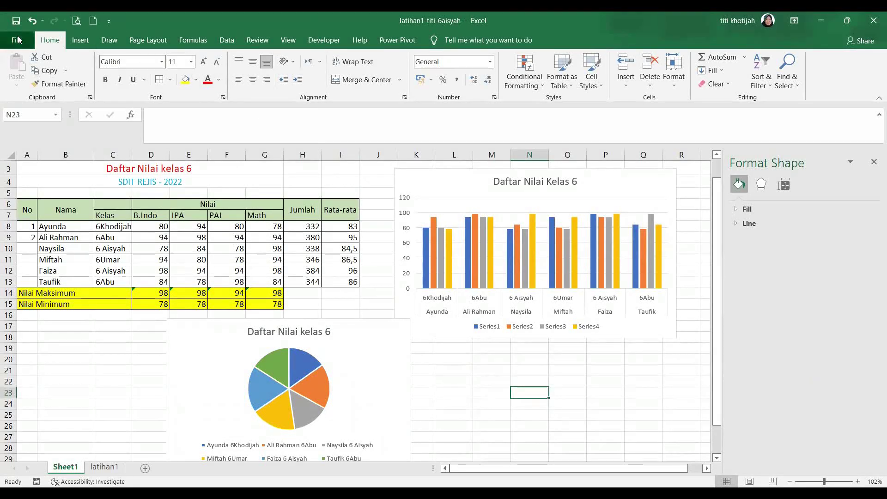
pyautogui.click(37, 194)
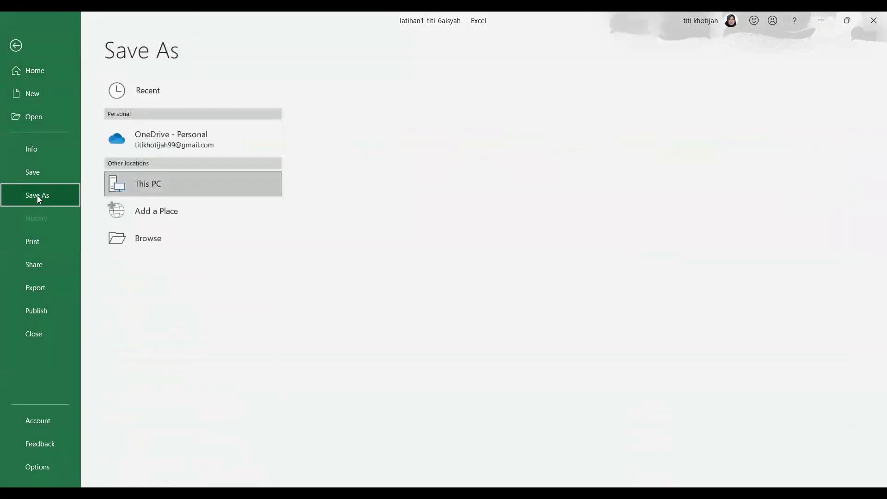
pyautogui.click(356, 135)
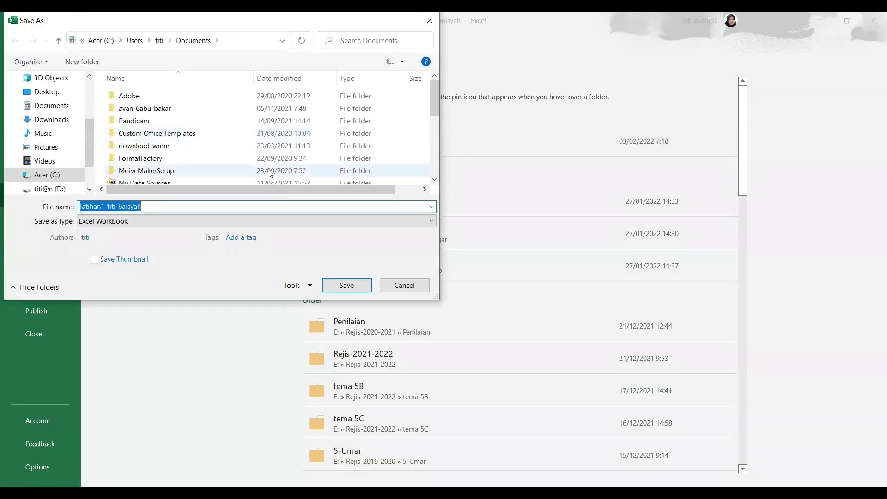
pyautogui.moveTo(160, 211); pyautogui.dragTo(108, 208)
pyautogui.doubleClick(104, 206)
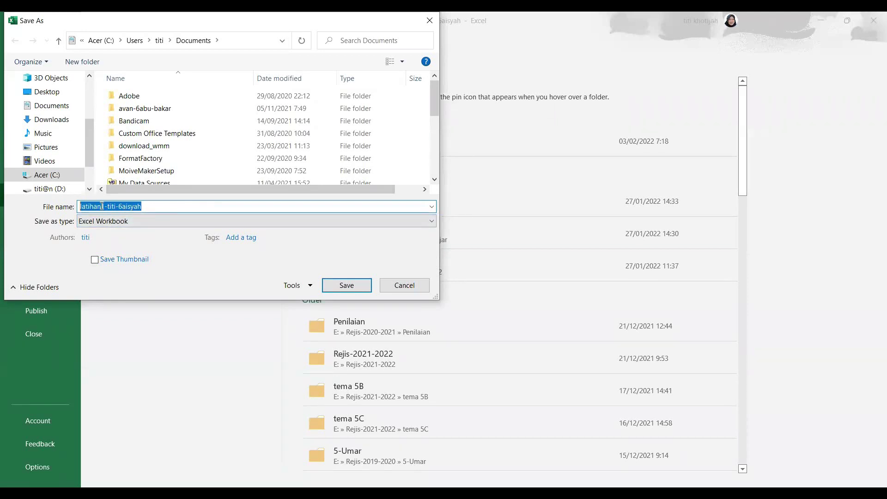
pyautogui.click(101, 207)
pyautogui.press('Delete')
pyautogui.press('Delete')
pyautogui.press('Delete')
pyautogui.press('Delete')
pyautogui.press('Delete')
pyautogui.press('Delete')
pyautogui.press('Delete')
pyautogui.press('Delete')
pyautogui.press('Delete')
pyautogui.press('Delete')
pyautogui.press('Delete')
pyautogui.press('Delete')
pyautogui.press('Delete')
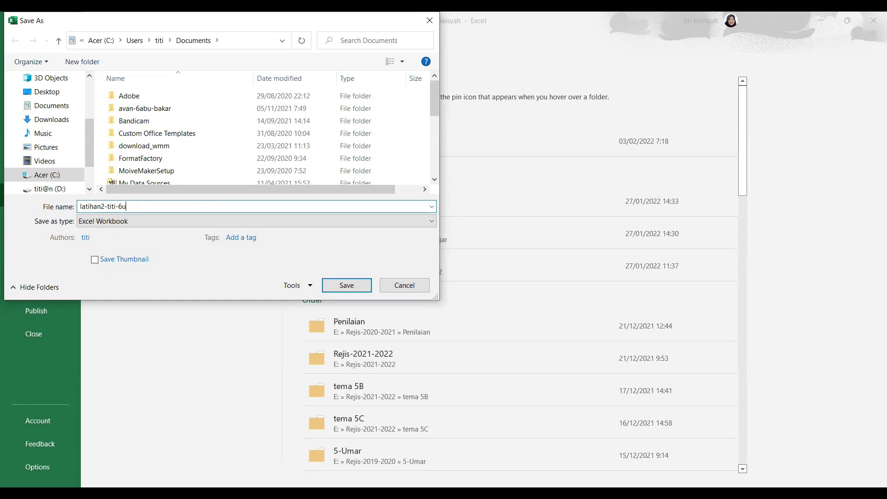
pyautogui.click(344, 288)
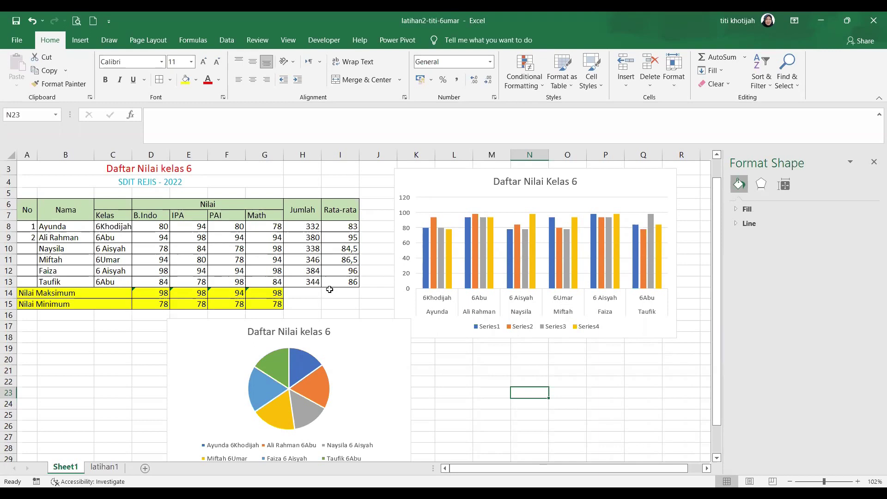
# - Review the formulas in the Nilai Maksimum and Nilai Minimum rows of the grade table
pyautogui.click(273, 293)
pyautogui.click(231, 295)
pyautogui.click(180, 296)
pyautogui.click(163, 297)
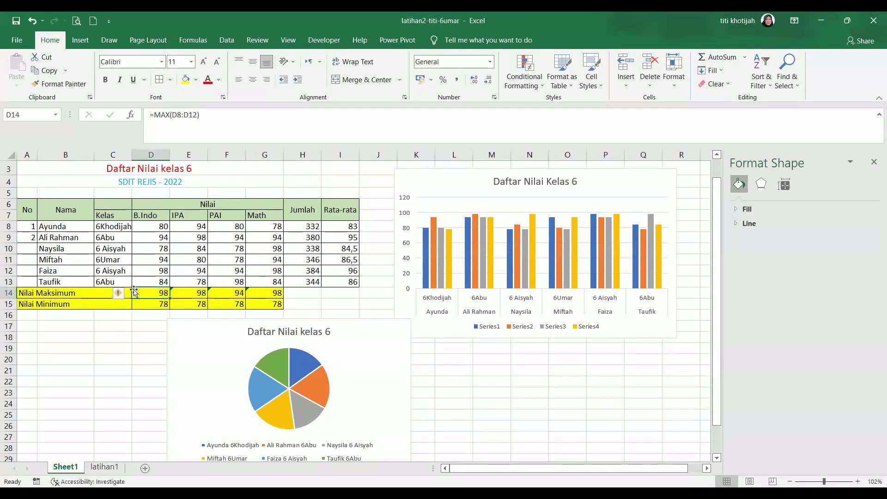
pyautogui.click(211, 304)
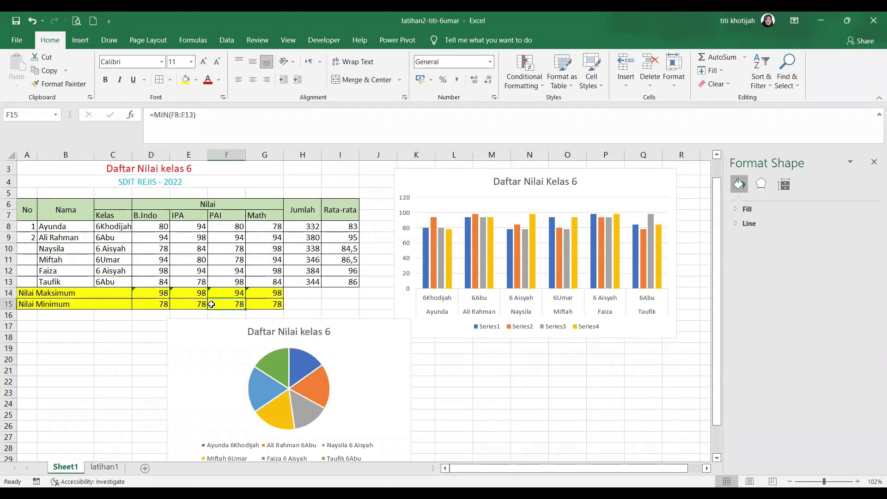
pyautogui.click(307, 362)
pyautogui.moveTo(309, 365); pyautogui.dragTo(556, 390)
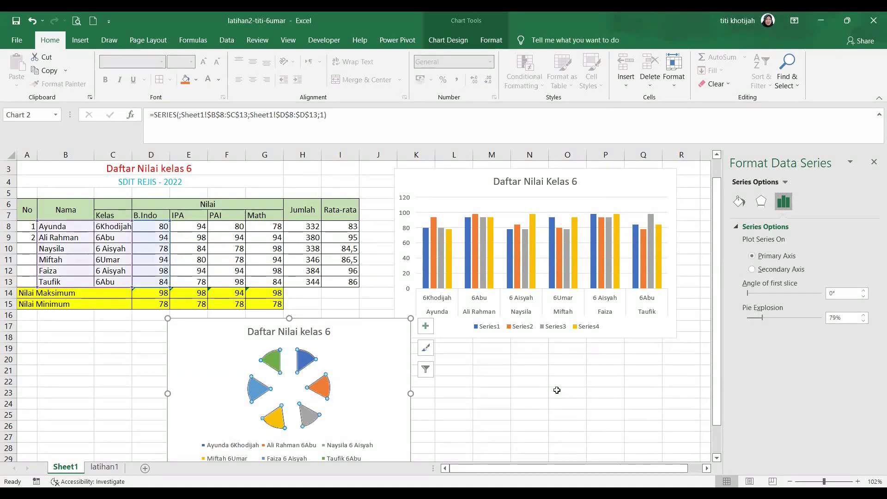
pyautogui.hotkey('ctrl', 'z')
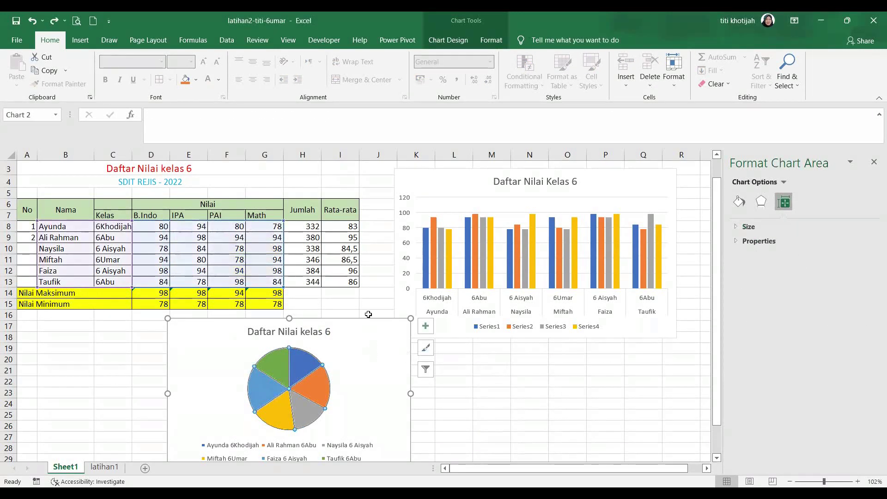
# - Nudge the pie chart slightly up and to the left below the grade table
pyautogui.click(368, 314)
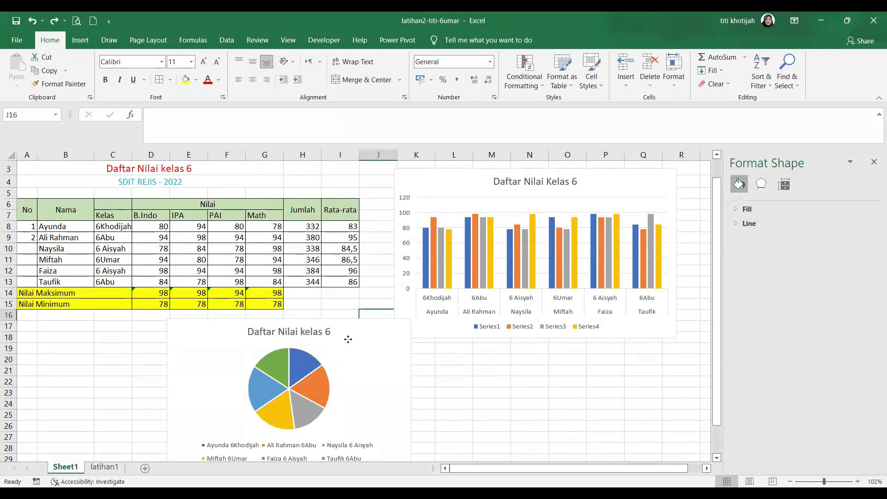
pyautogui.moveTo(348, 342); pyautogui.dragTo(345, 340)
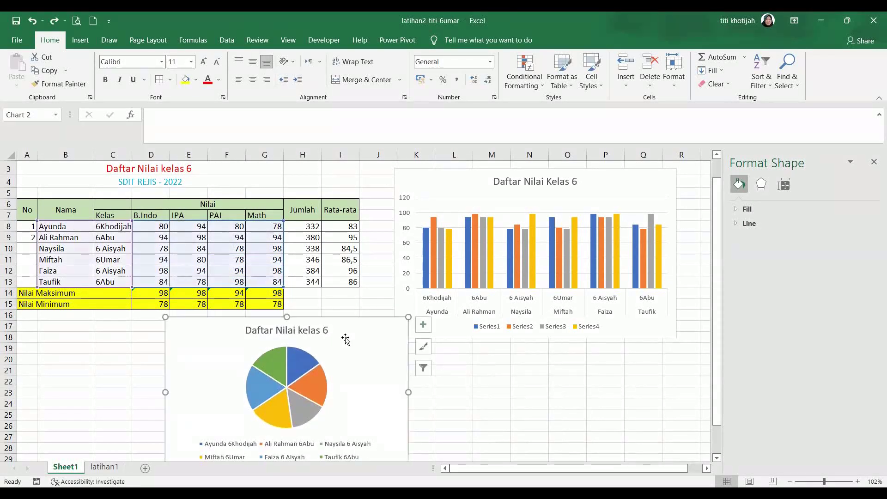
pyautogui.click(505, 394)
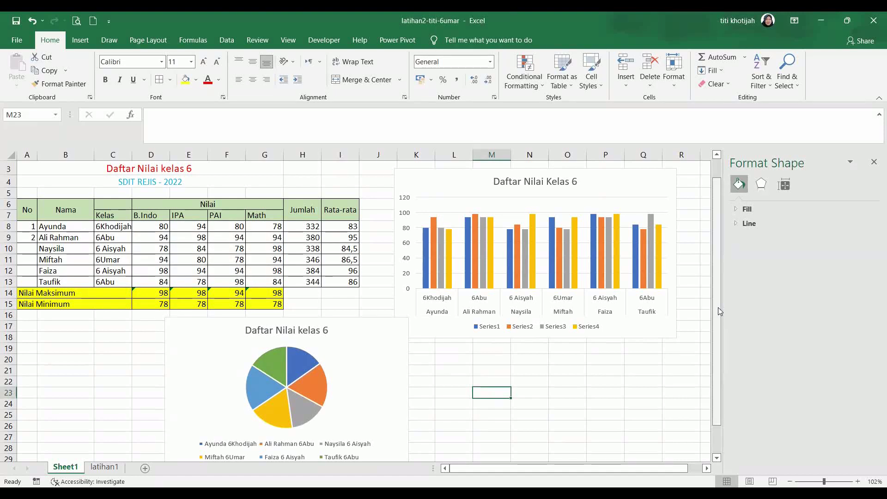
pyautogui.moveTo(718, 306); pyautogui.dragTo(737, 352)
pyautogui.moveTo(719, 312); pyautogui.dragTo(707, 293)
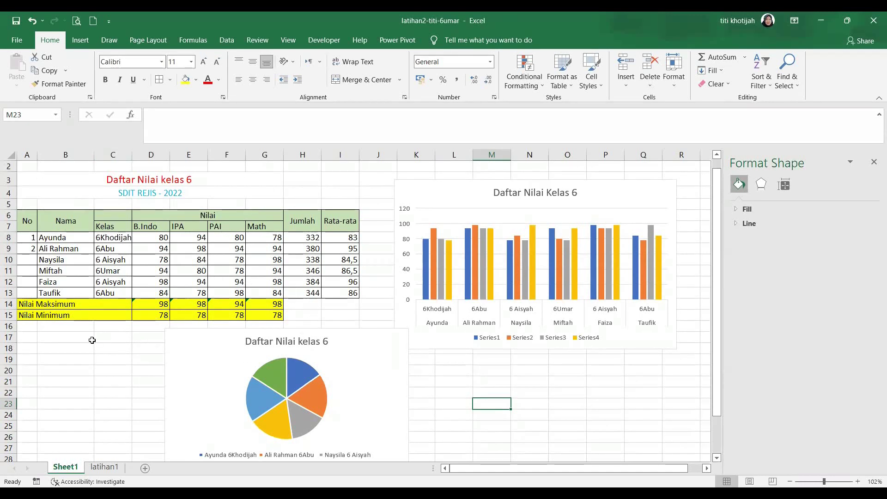
pyautogui.click(598, 379)
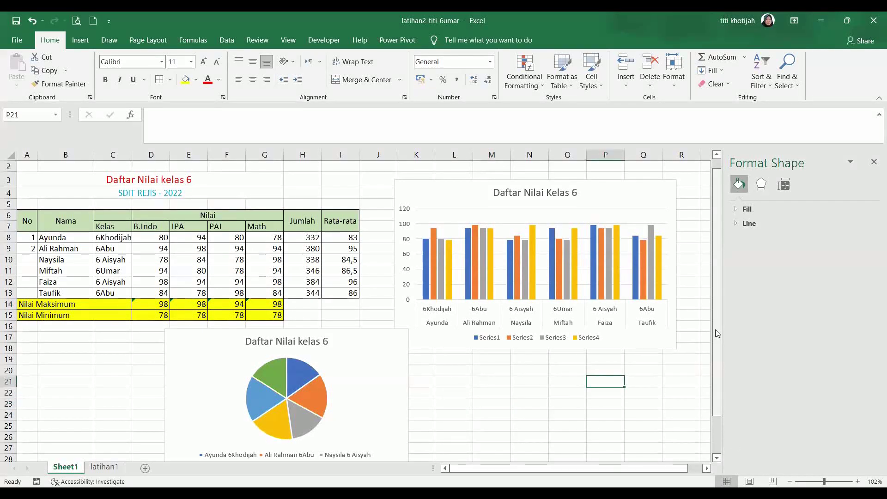
pyautogui.scroll(-2, 718, 332)
pyautogui.scroll(2, 702, 349)
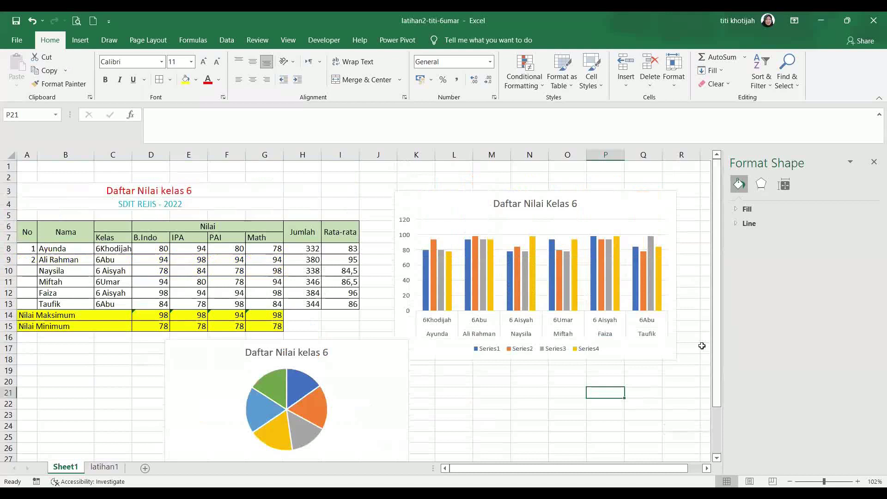